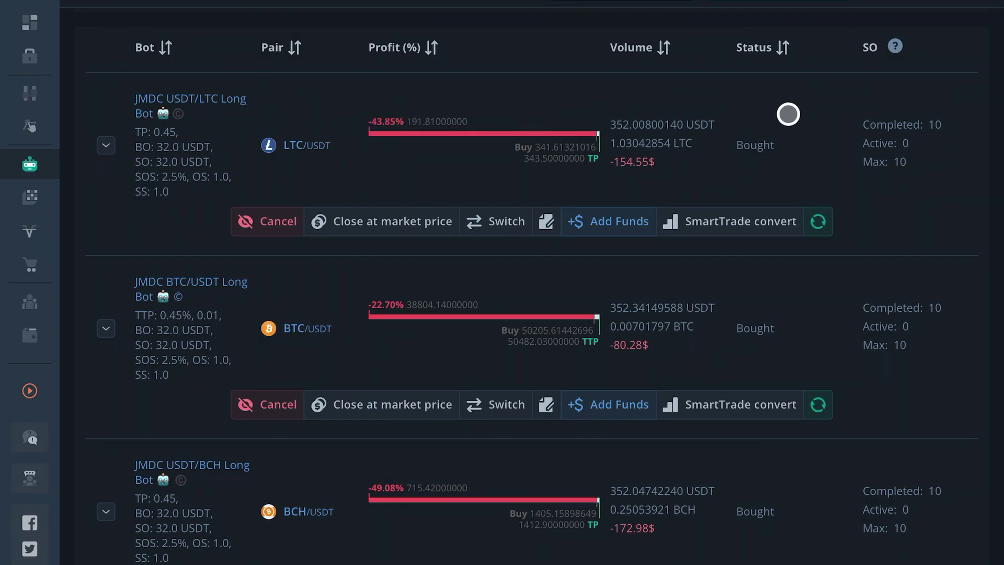
Review the completed and maximum safety orders and the status of the LTC/USDT deal
{"action": "left_click_drag", "start_coordinate": [869, 125], "coordinate": [921, 124]}
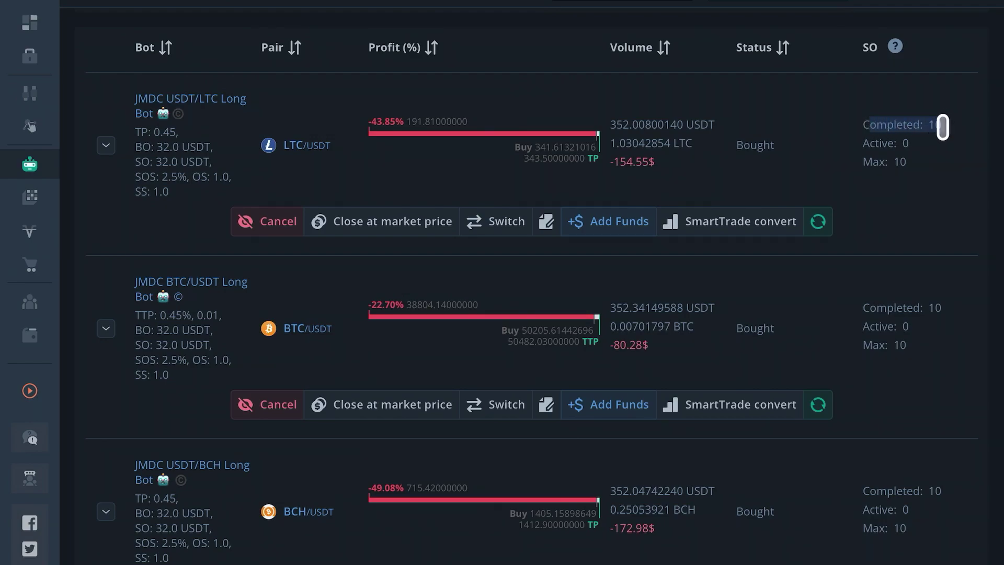
{"action": "left_click", "coordinate": [943, 127]}
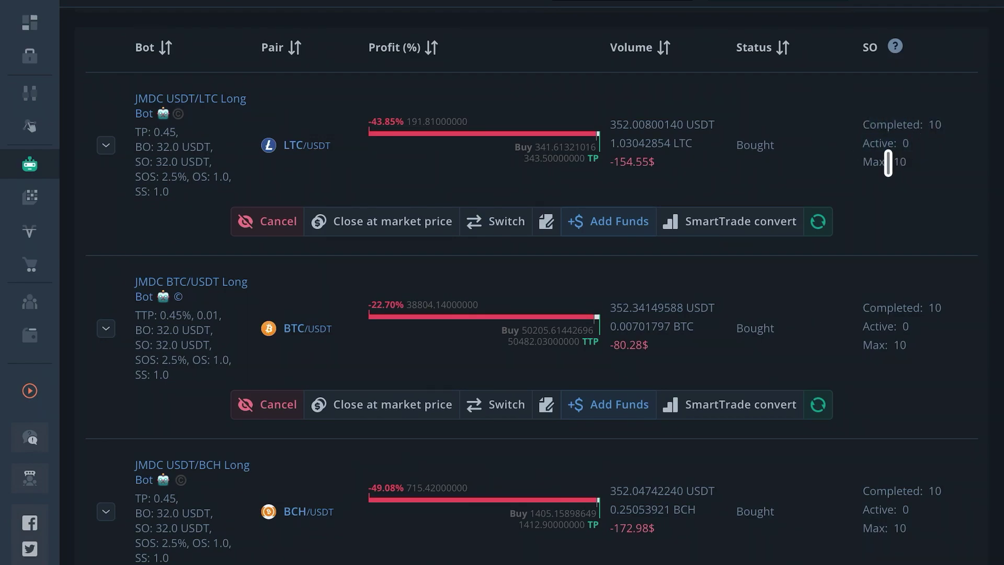
{"action": "left_click_drag", "start_coordinate": [865, 162], "coordinate": [743, 143]}
{"action": "left_click", "coordinate": [791, 136]}
{"action": "left_click", "coordinate": [737, 142]}
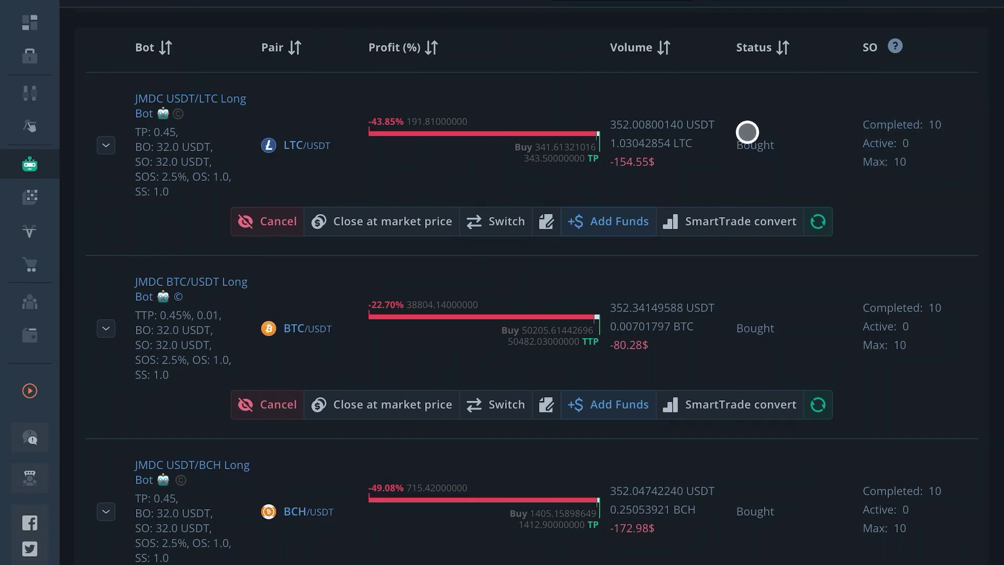
Open the LTC/USDT deal's chart and examine its buy orders against the average buy price and later price action
{"action": "left_click", "coordinate": [293, 144]}
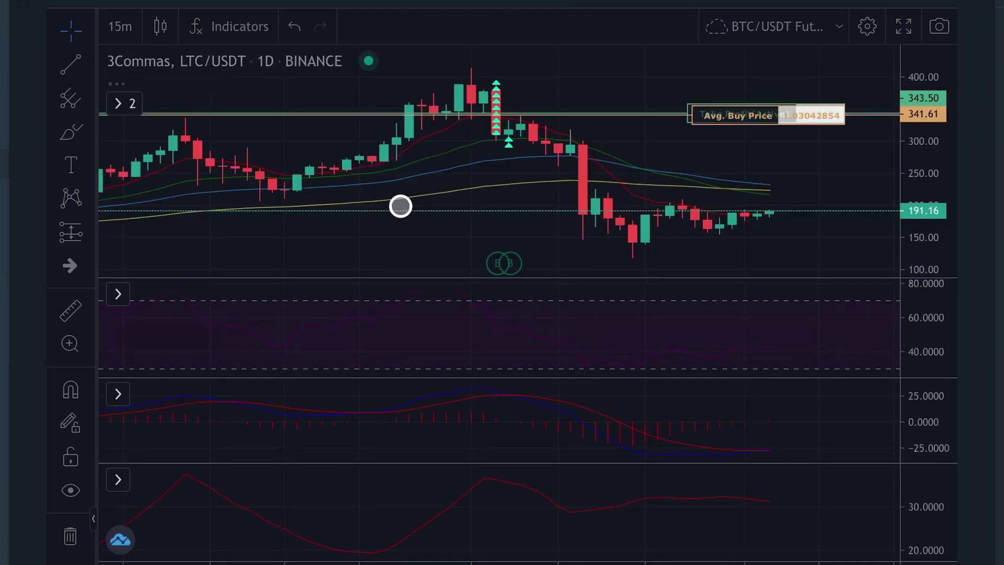
{"action": "left_click_drag", "start_coordinate": [923, 209], "coordinate": [924, 133]}
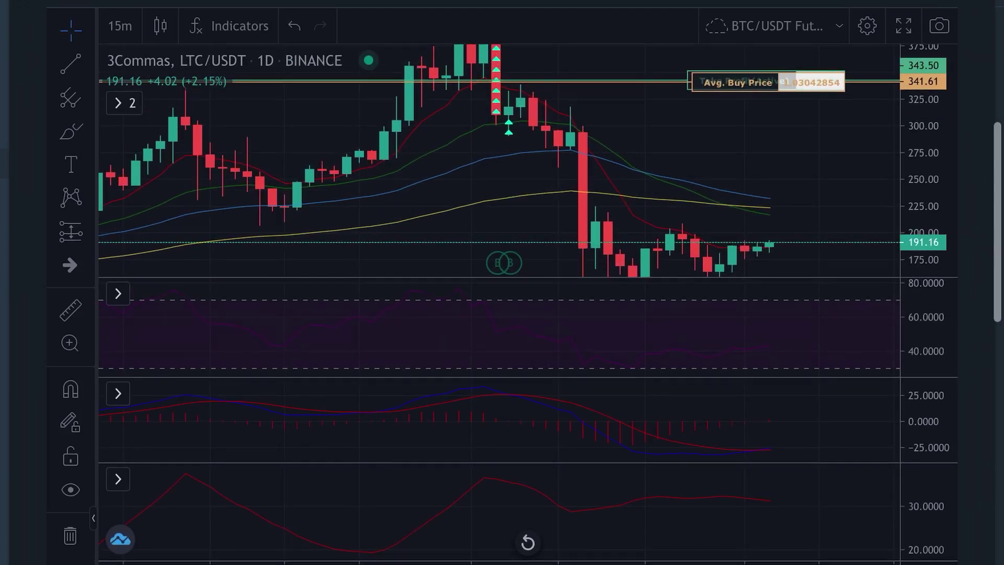
{"action": "scroll", "coordinate": [513, 157], "scroll_direction": "up", "scroll_amount": 5}
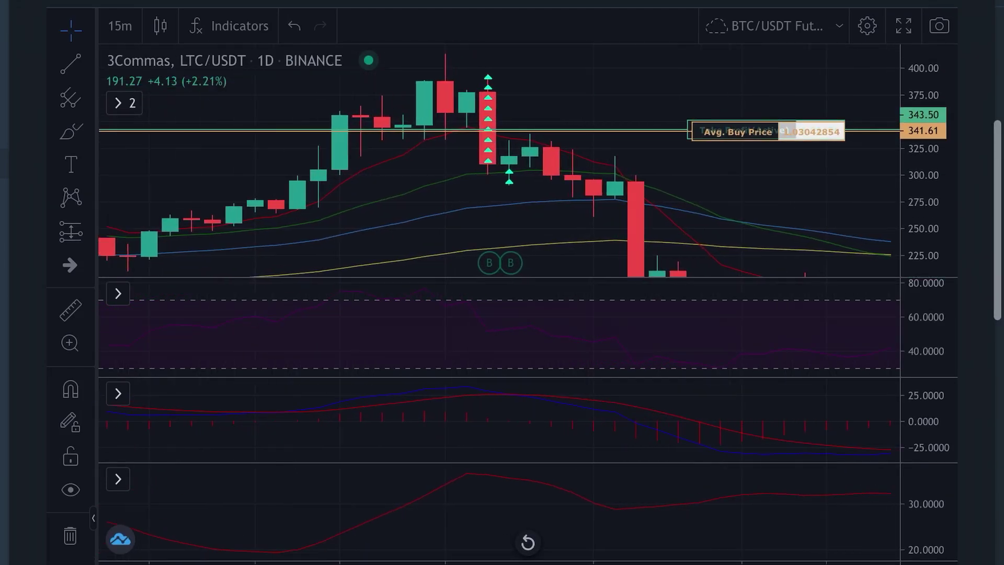
{"action": "left_click_drag", "start_coordinate": [924, 201], "coordinate": [923, 125]}
{"action": "left_click_drag", "start_coordinate": [513, 157], "coordinate": [510, 211]}
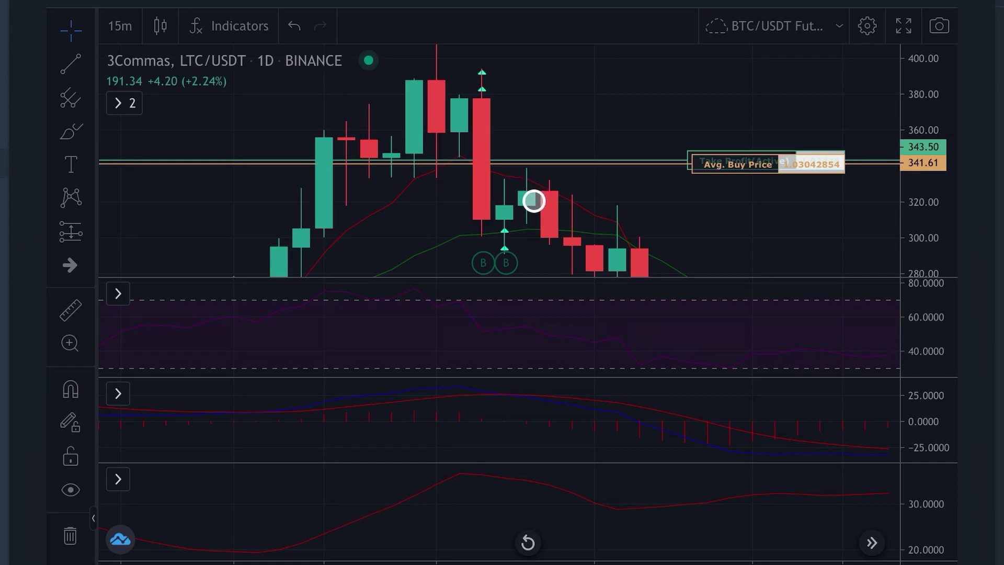
{"action": "left_click_drag", "start_coordinate": [535, 202], "coordinate": [449, 132]}
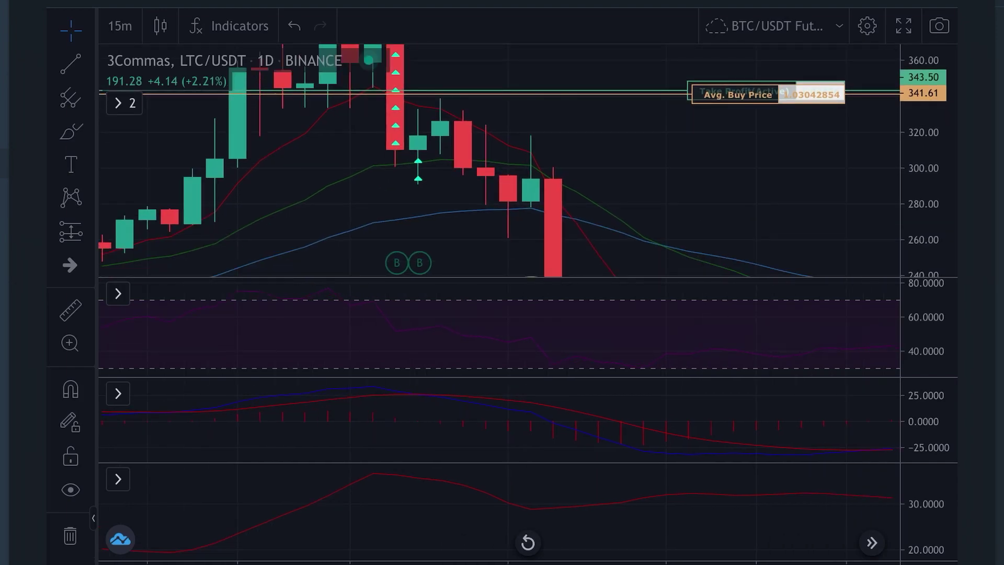
{"action": "left_click_drag", "start_coordinate": [926, 136], "coordinate": [925, 234]}
{"action": "scroll", "coordinate": [438, 157], "scroll_direction": "down", "scroll_amount": 5}
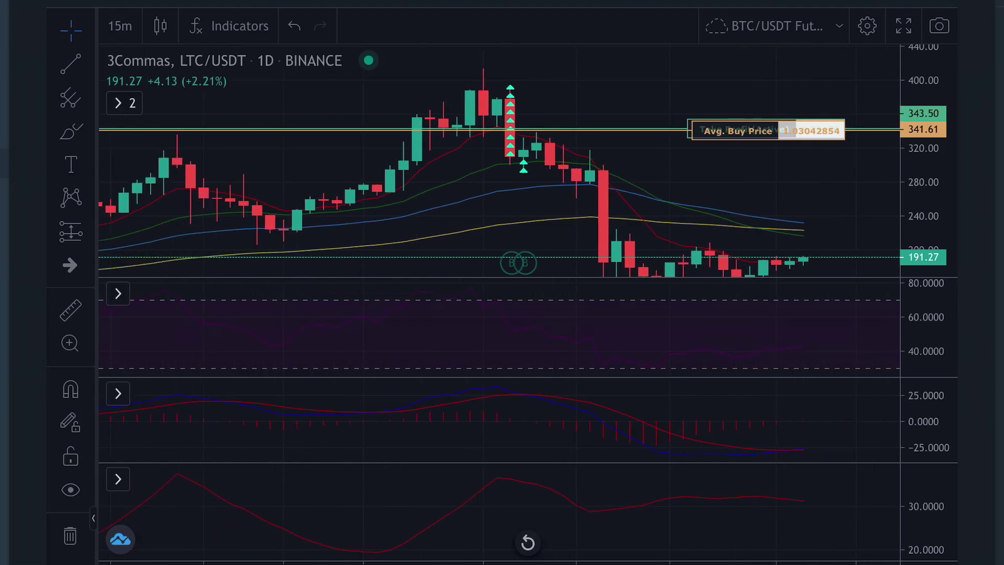
{"action": "scroll", "coordinate": [735, 196], "scroll_direction": "down", "scroll_amount": 3}
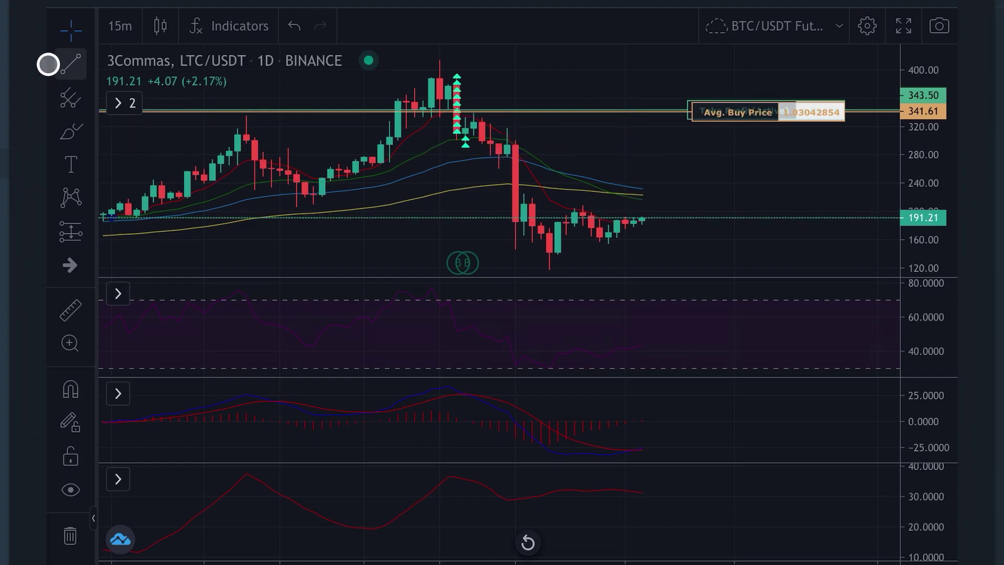
Measure the price move from the current LTC/USDT price up to the average buy price and take-profit lines
{"action": "left_click", "coordinate": [63, 305]}
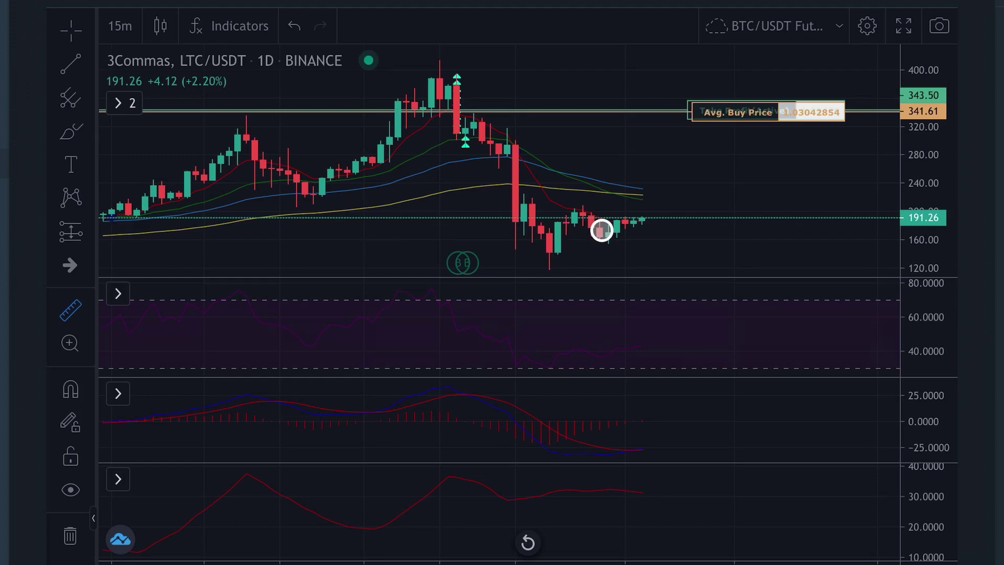
{"action": "left_click", "coordinate": [650, 217]}
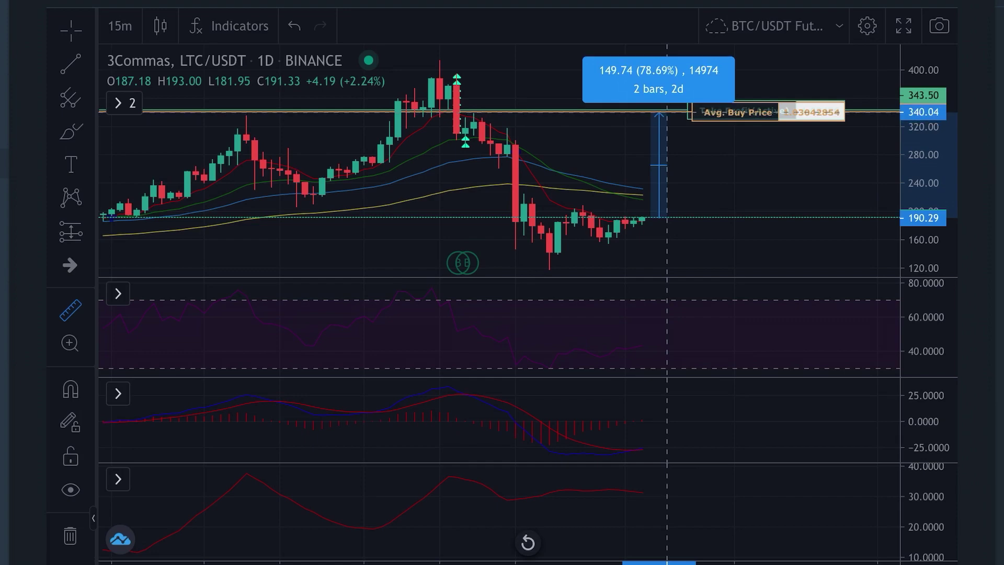
{"action": "left_click", "coordinate": [666, 109]}
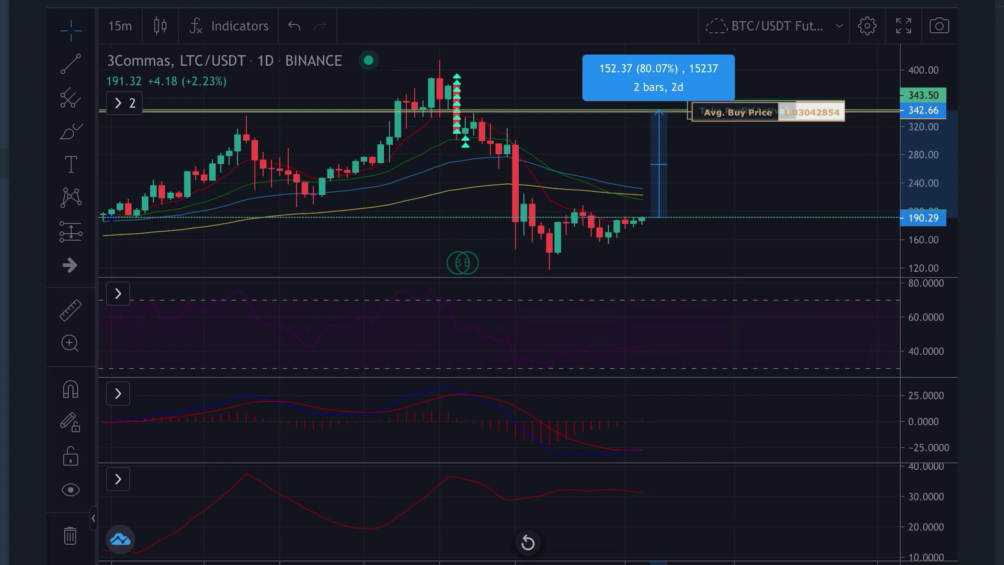
{"action": "left_click", "coordinate": [659, 111]}
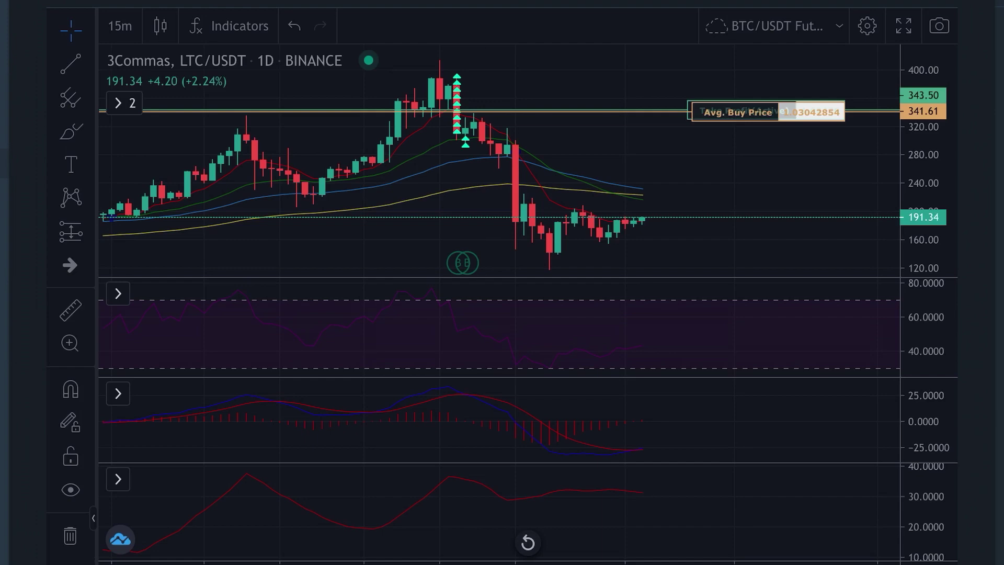
{"action": "scroll", "coordinate": [435, 157], "scroll_direction": "up", "scroll_amount": 5}
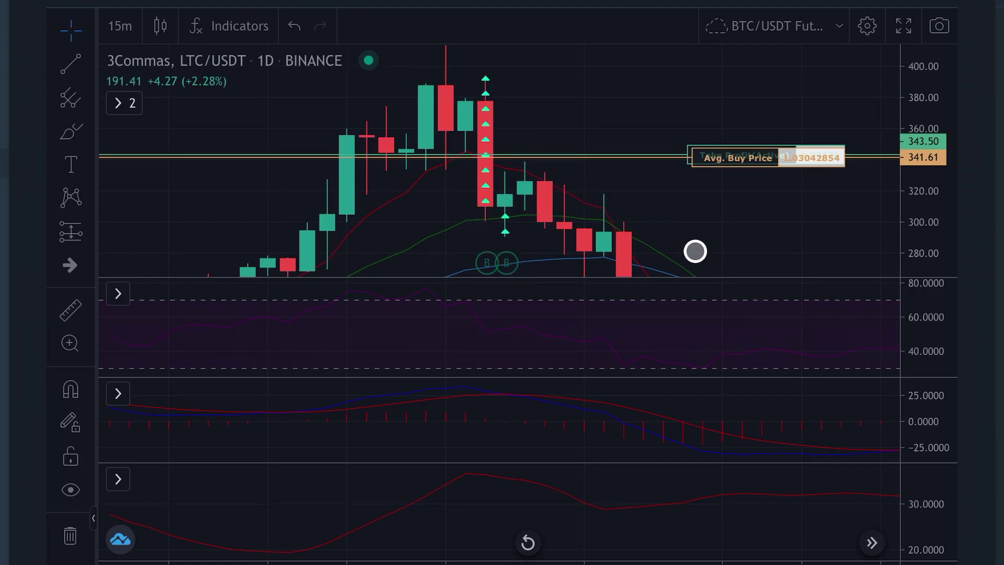
{"action": "scroll", "coordinate": [696, 251], "scroll_direction": "down", "scroll_amount": 4}
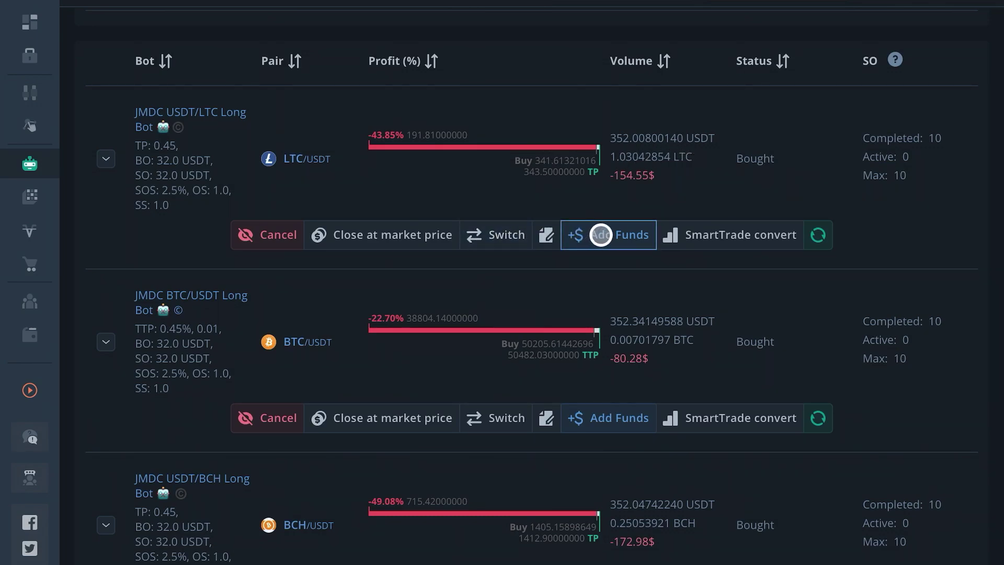
Add funds of 352 USDT at market price to the LTC/USDT deal and save the order
{"action": "left_click_drag", "start_coordinate": [716, 138], "coordinate": [616, 139]}
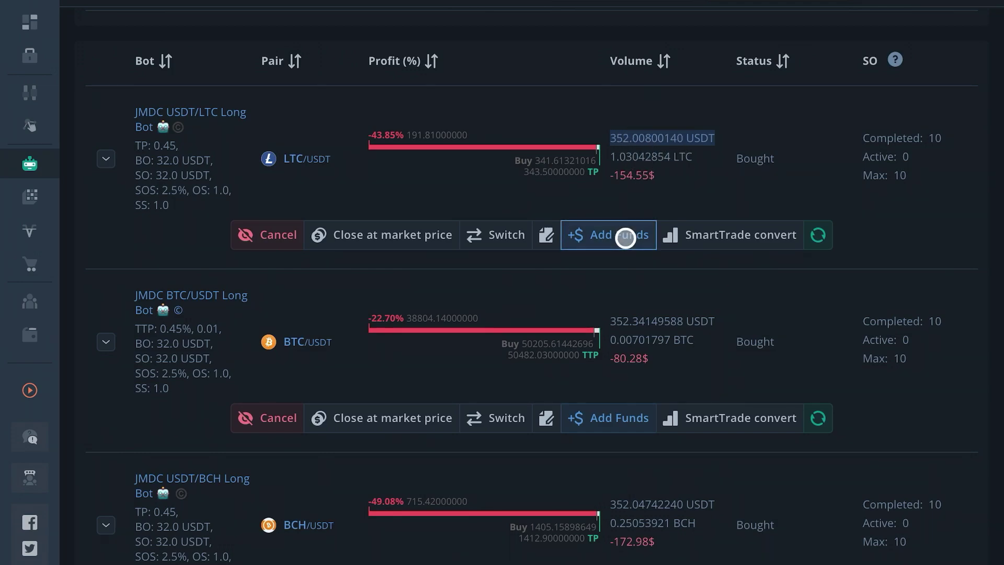
{"action": "left_click", "coordinate": [625, 238]}
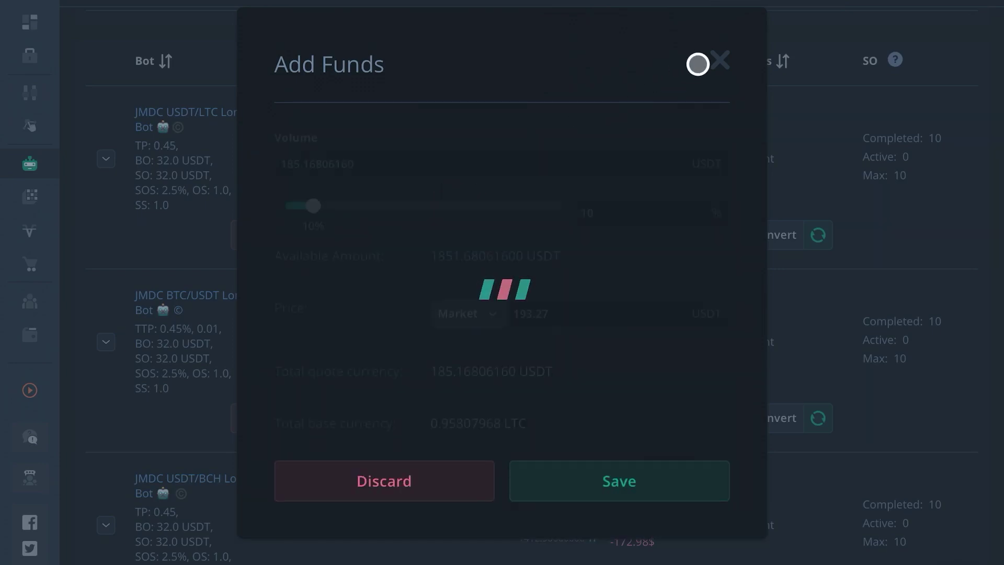
{"action": "left_click", "coordinate": [720, 60]}
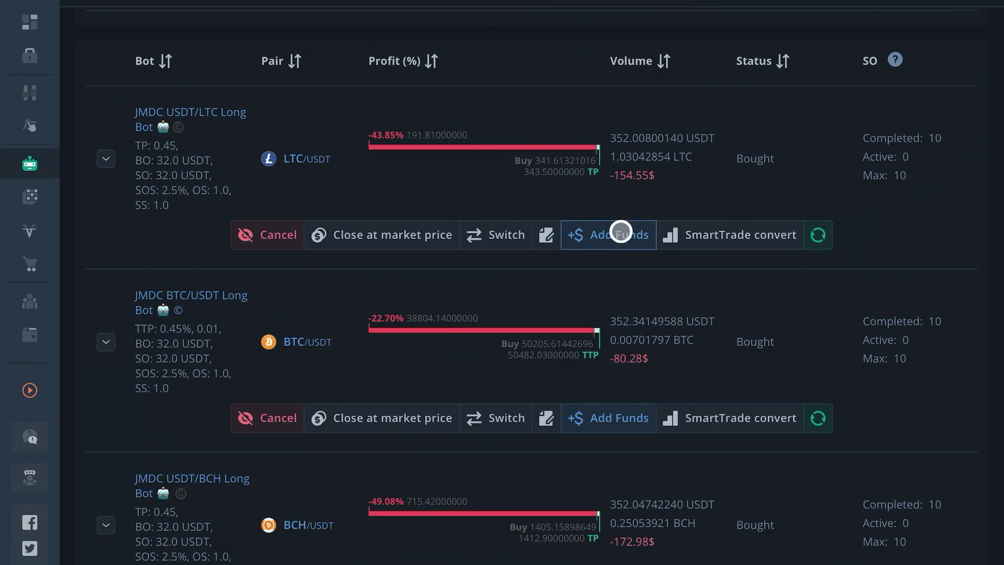
{"action": "left_click", "coordinate": [621, 232]}
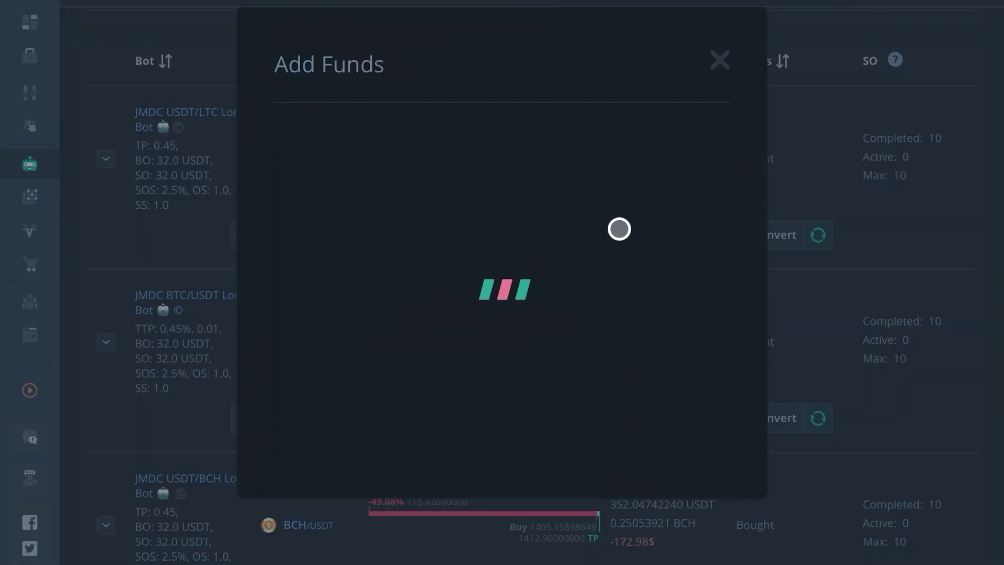
{"action": "left_click", "coordinate": [402, 164]}
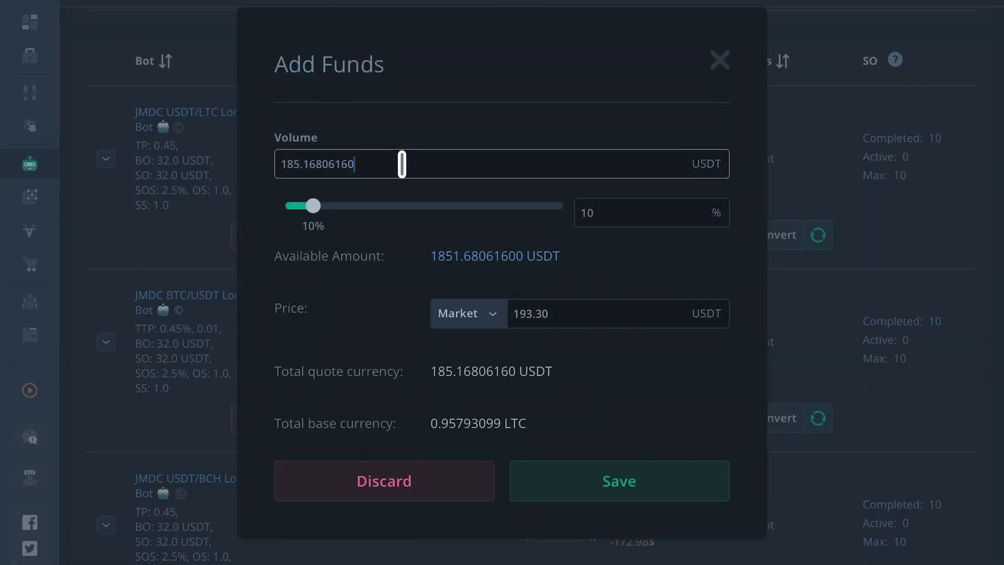
{"action": "key", "text": "BackSpace"}
{"action": "key", "text": "BackSpace"}
{"action": "key", "text": "BackSpace"}
{"action": "key", "text": "BackSpace"}
{"action": "key", "text": "BackSpace"}
{"action": "key", "text": "BackSpace"}
{"action": "key", "text": "BackSpace"}
{"action": "key", "text": "BackSpace"}
{"action": "key", "text": "BackSpace"}
{"action": "key", "text": "BackSpace"}
{"action": "key", "text": "BackSpace"}
{"action": "key", "text": "BackSpace"}
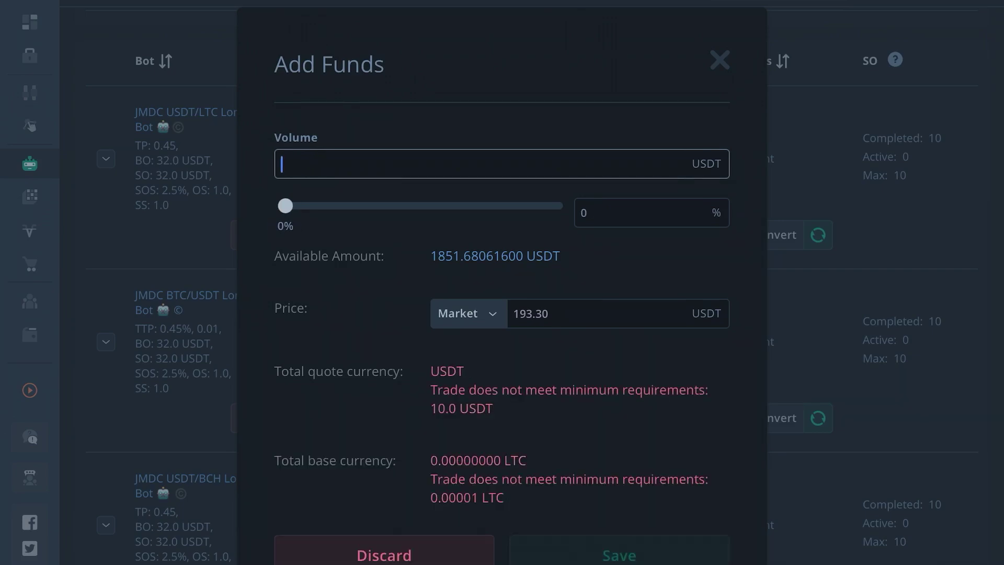
{"action": "type", "text": "352"}
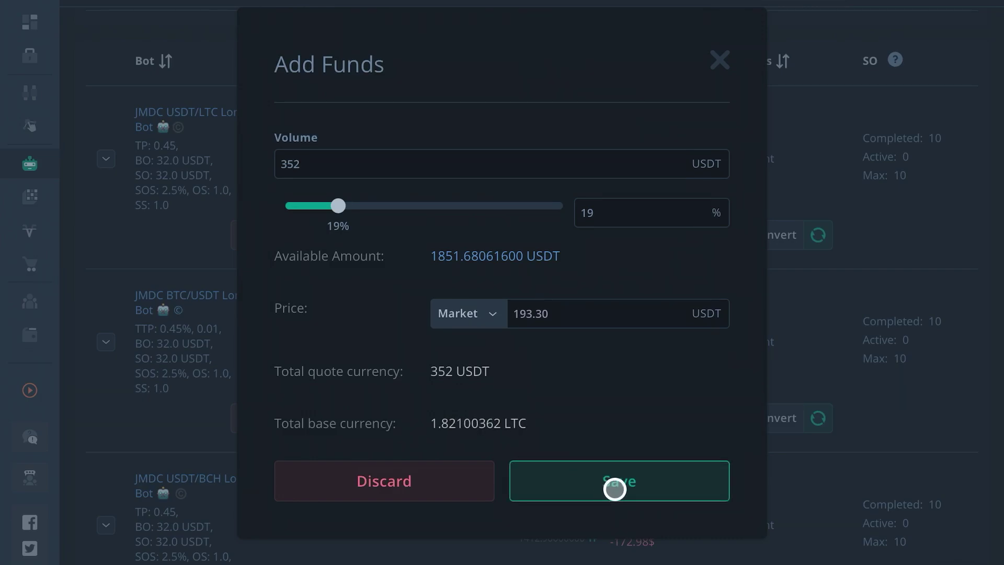
{"action": "left_click", "coordinate": [615, 489]}
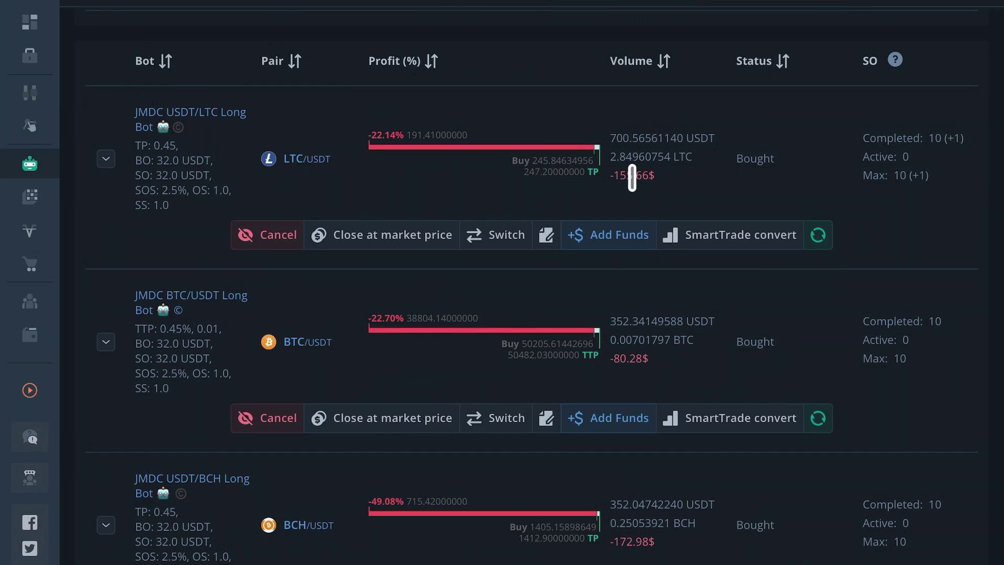
Check the LTC/USDT deal's updated profit percentage, then examine its new average buy price on the chart
{"action": "left_click_drag", "start_coordinate": [402, 135], "coordinate": [362, 134]}
{"action": "left_click", "coordinate": [378, 134]}
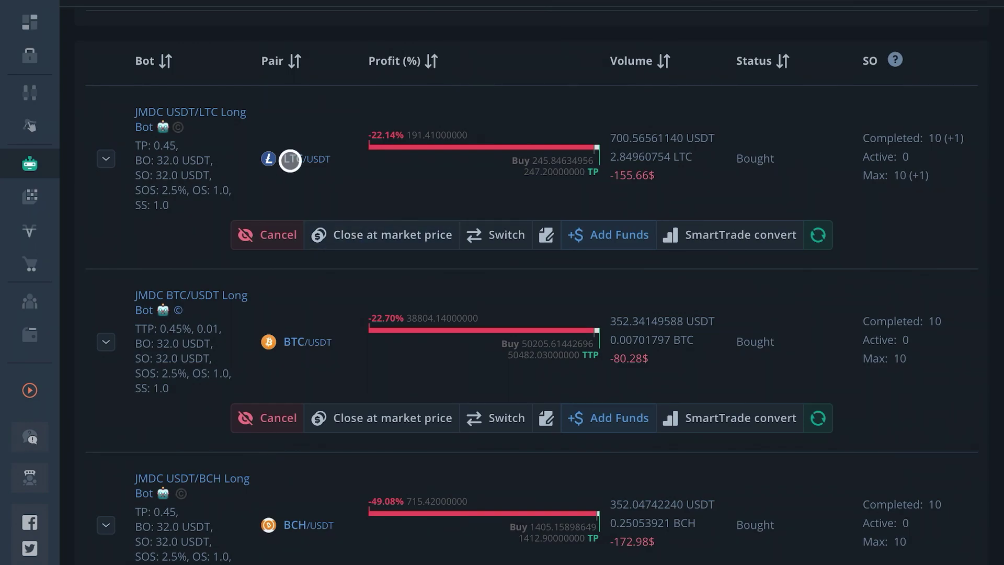
{"action": "left_click", "coordinate": [295, 159]}
{"action": "scroll", "coordinate": [523, 227], "scroll_direction": "down", "scroll_amount": 5}
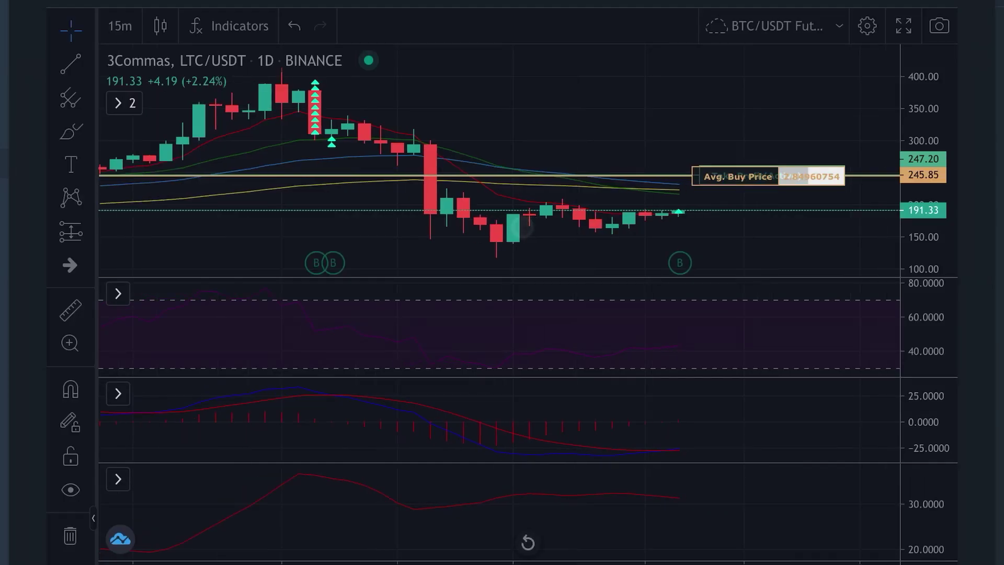
{"action": "scroll", "coordinate": [501, 161], "scroll_direction": "right", "scroll_amount": 5}
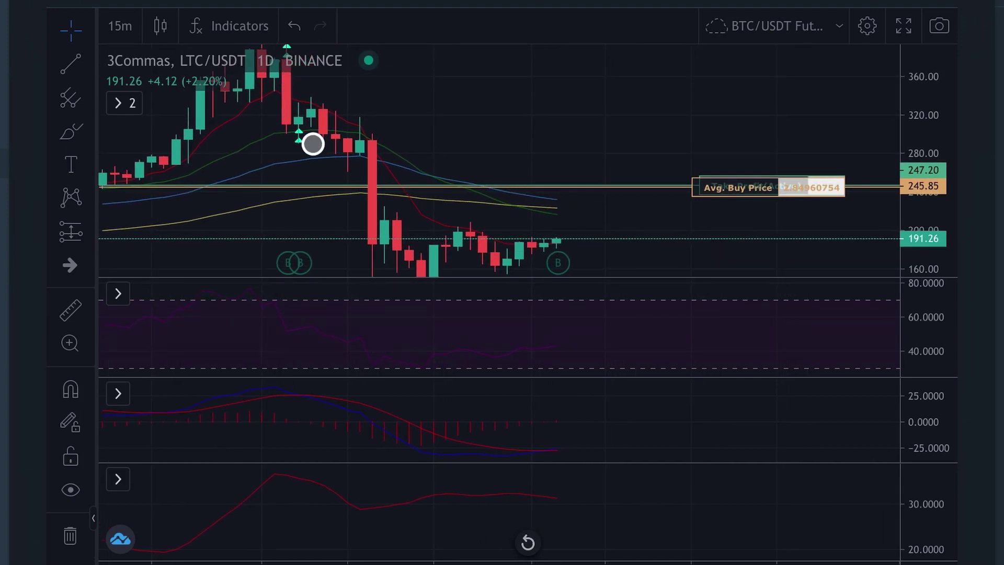
{"action": "mouse_move", "coordinate": [312, 108]}
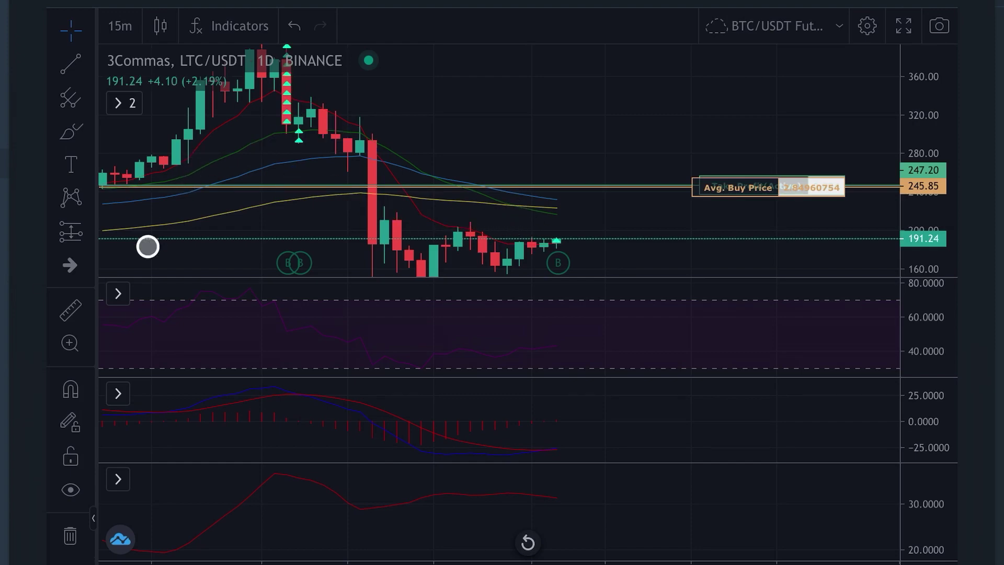
Measure the price move from the latest LTC/USDT candle up to the deal's new average buy price
{"action": "left_click", "coordinate": [685, 238], "text": "shift"}
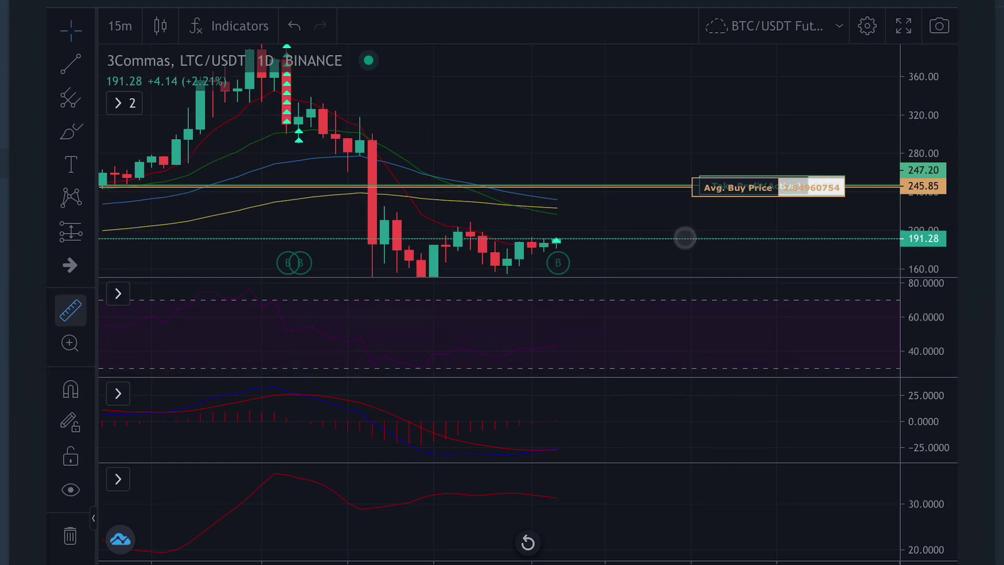
{"action": "left_click", "coordinate": [556, 238]}
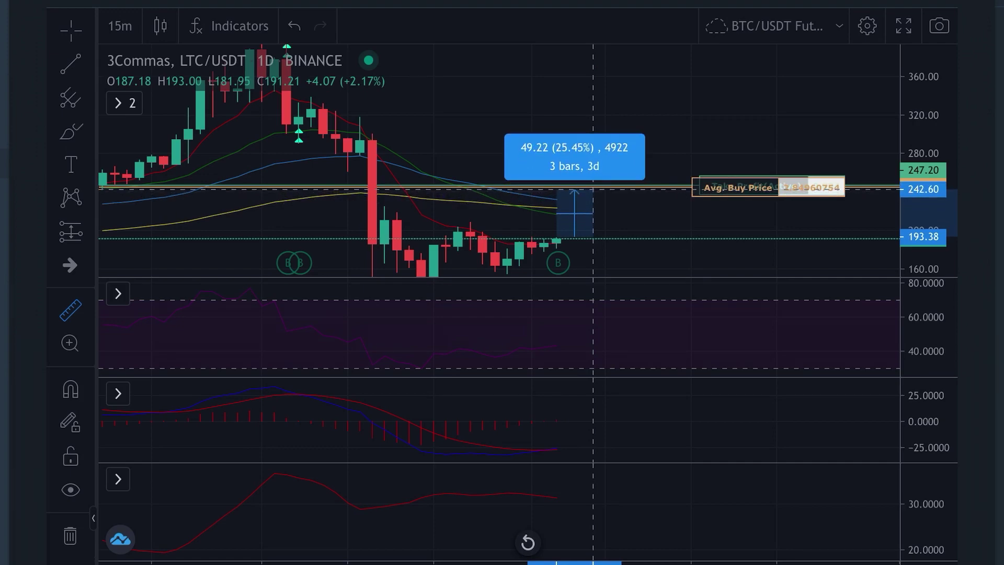
{"action": "left_click", "coordinate": [593, 186]}
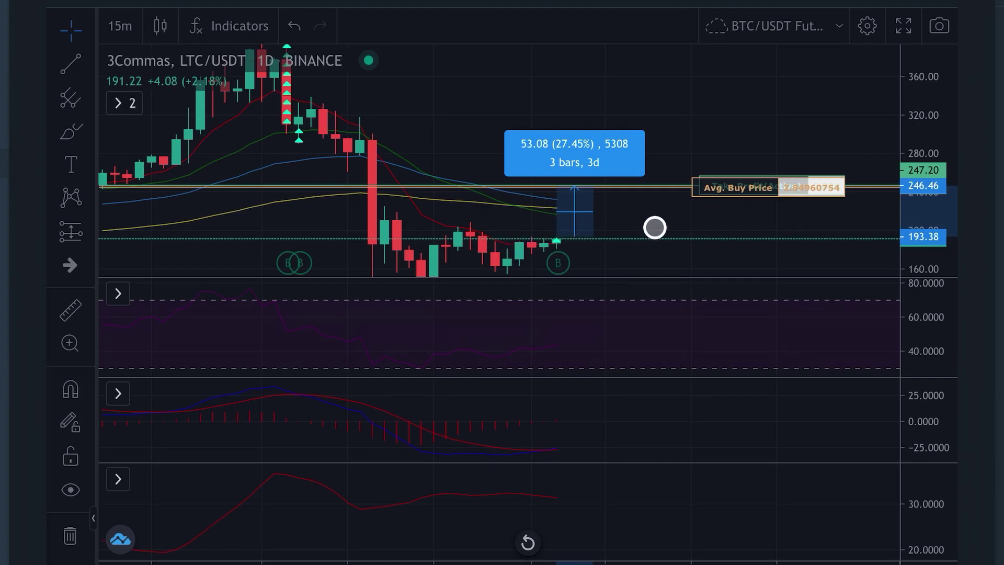
{"action": "left_click_drag", "start_coordinate": [655, 228], "coordinate": [678, 164]}
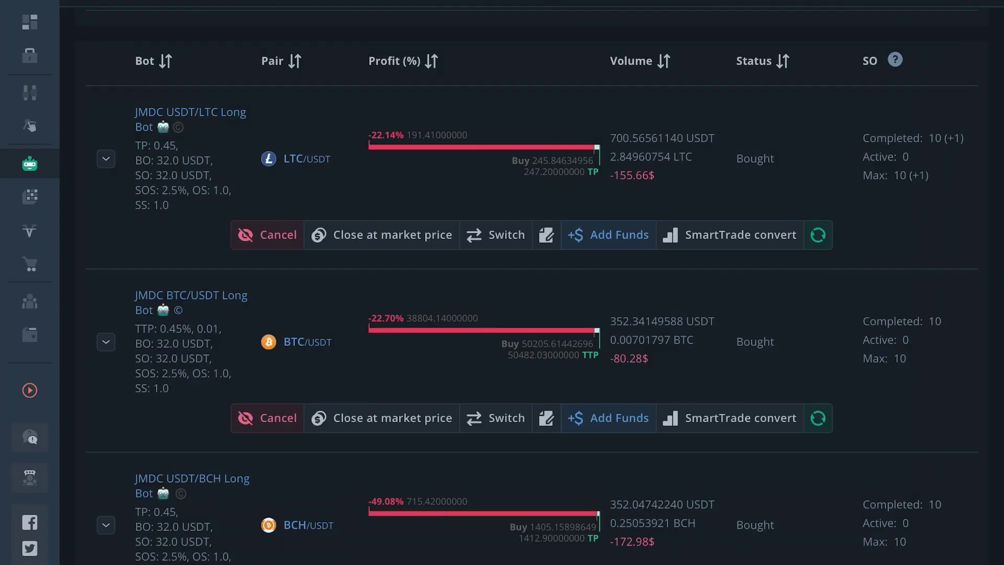
{"action": "scroll", "coordinate": [625, 318], "scroll_direction": "down", "scroll_amount": 3}
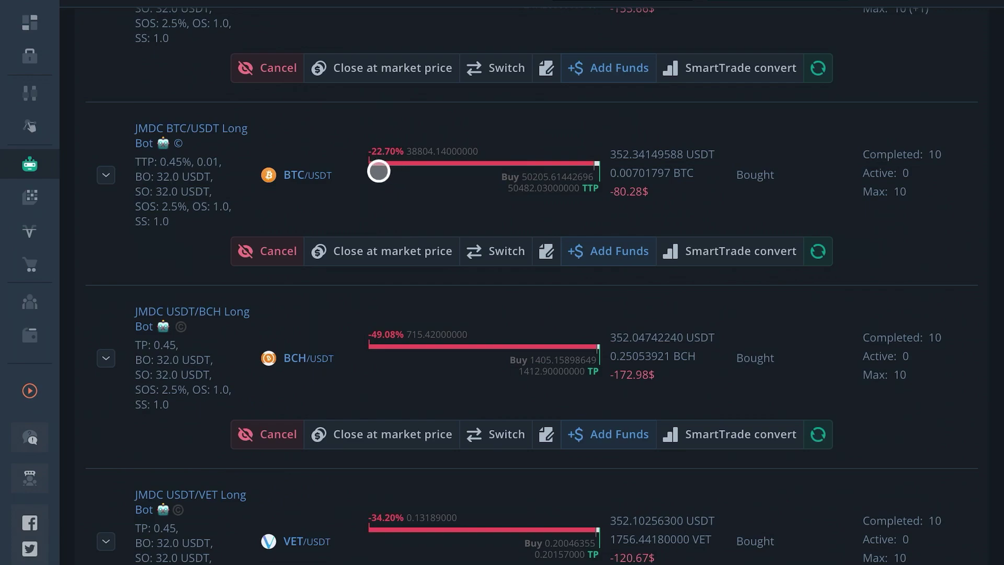
{"action": "scroll", "coordinate": [395, 166], "scroll_direction": "up", "scroll_amount": 1}
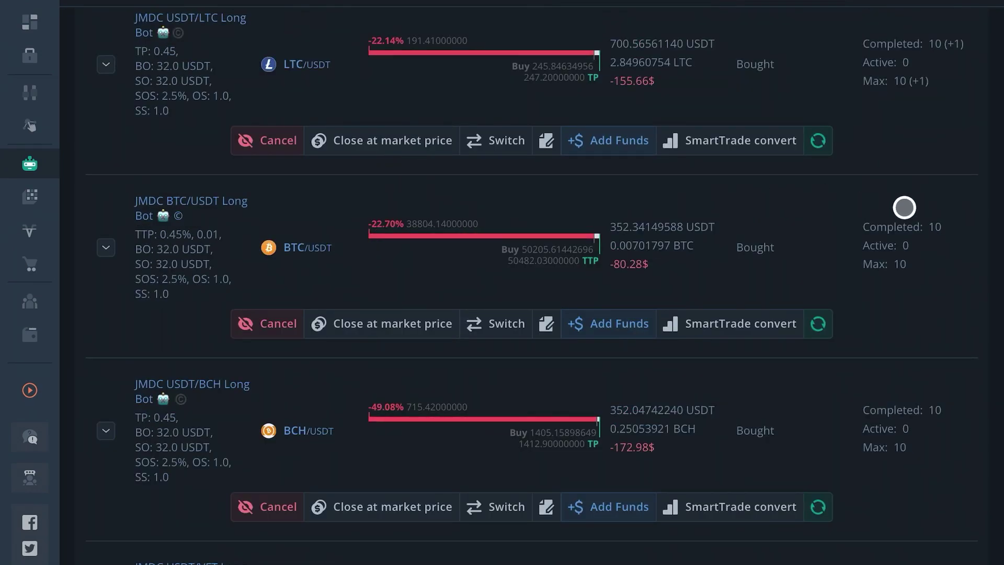
{"action": "scroll", "coordinate": [509, 208], "scroll_direction": "up", "scroll_amount": 1}
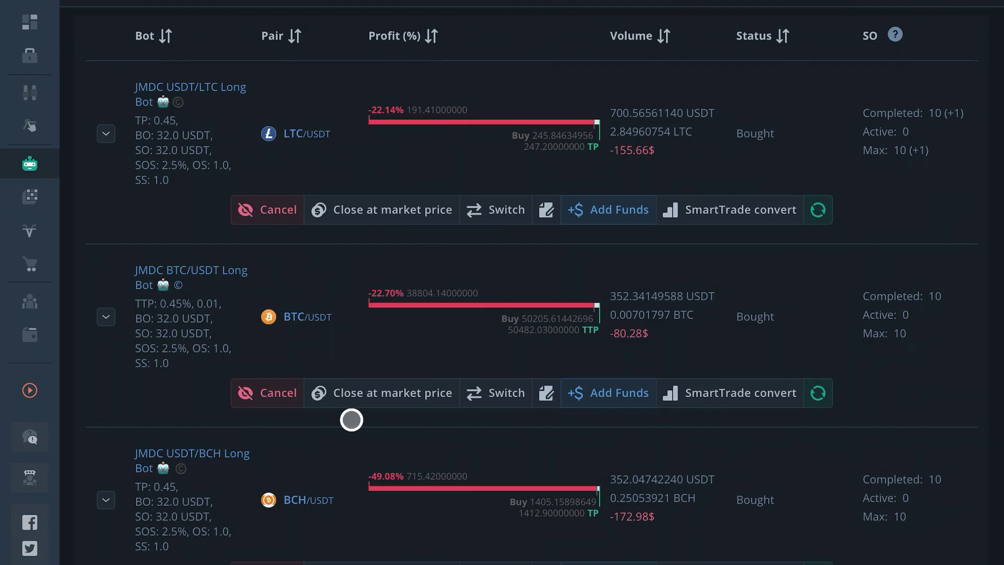
Compare the losing bot deals in the list and examine the volume invested in the BTC/USDT deal
{"action": "scroll", "coordinate": [383, 372], "scroll_direction": "down", "scroll_amount": 2}
{"action": "scroll", "coordinate": [397, 271], "scroll_direction": "down", "scroll_amount": 1}
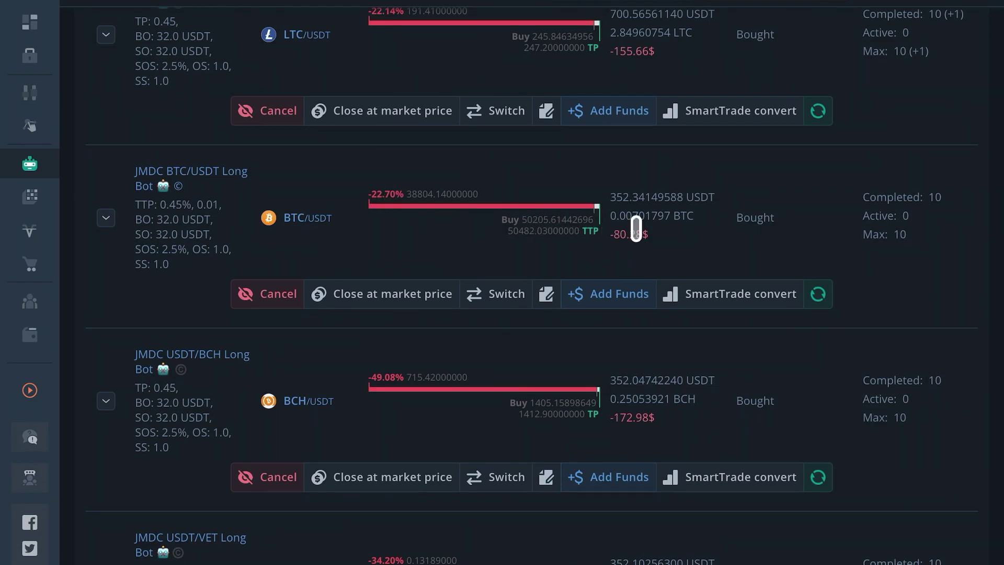
{"action": "scroll", "coordinate": [636, 229], "scroll_direction": "up", "scroll_amount": 2}
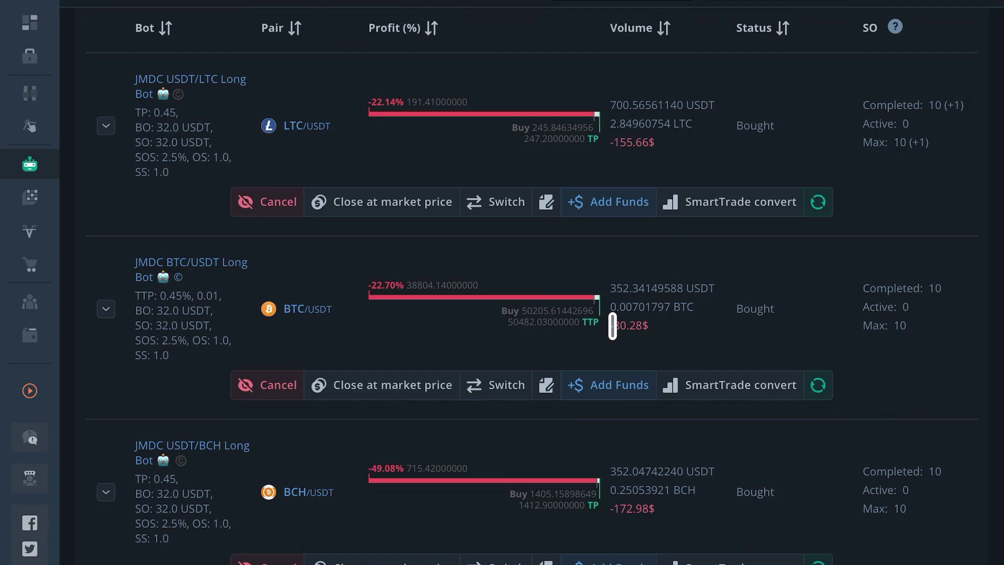
{"action": "scroll", "coordinate": [546, 333], "scroll_direction": "down", "scroll_amount": 1}
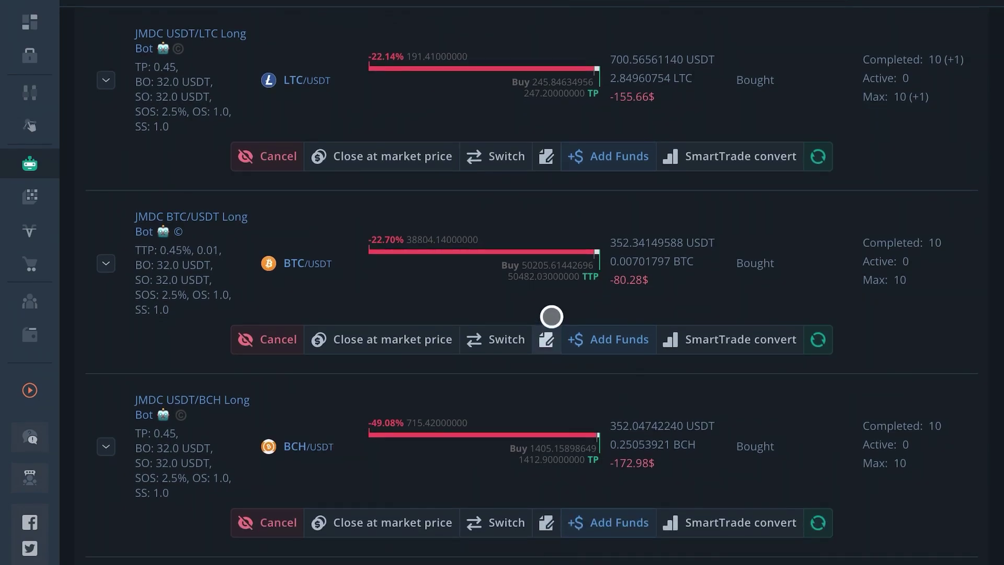
{"action": "scroll", "coordinate": [496, 369], "scroll_direction": "down", "scroll_amount": 3}
{"action": "scroll", "coordinate": [533, 359], "scroll_direction": "up", "scroll_amount": 6}
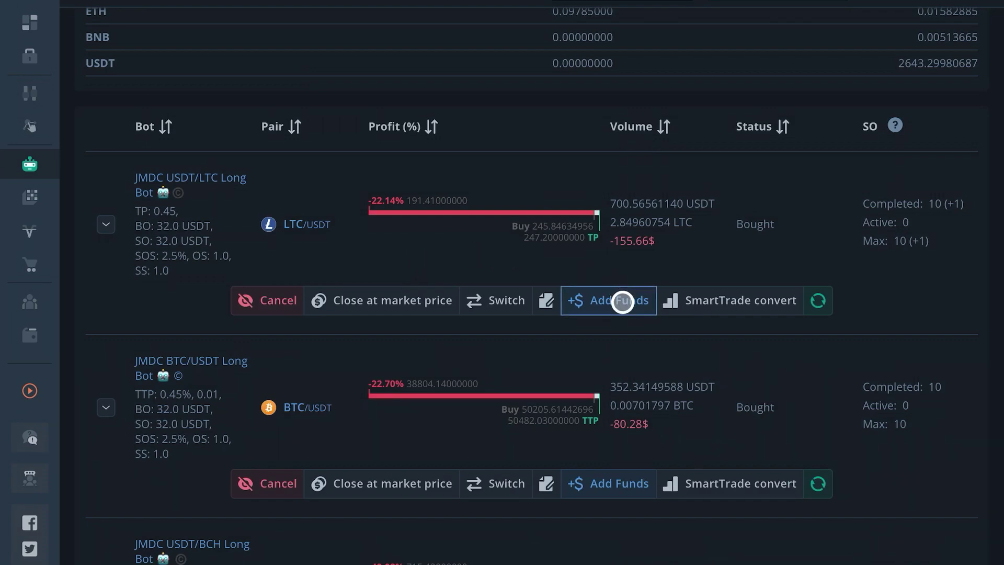
{"action": "scroll", "coordinate": [847, 392], "scroll_direction": "down", "scroll_amount": 1}
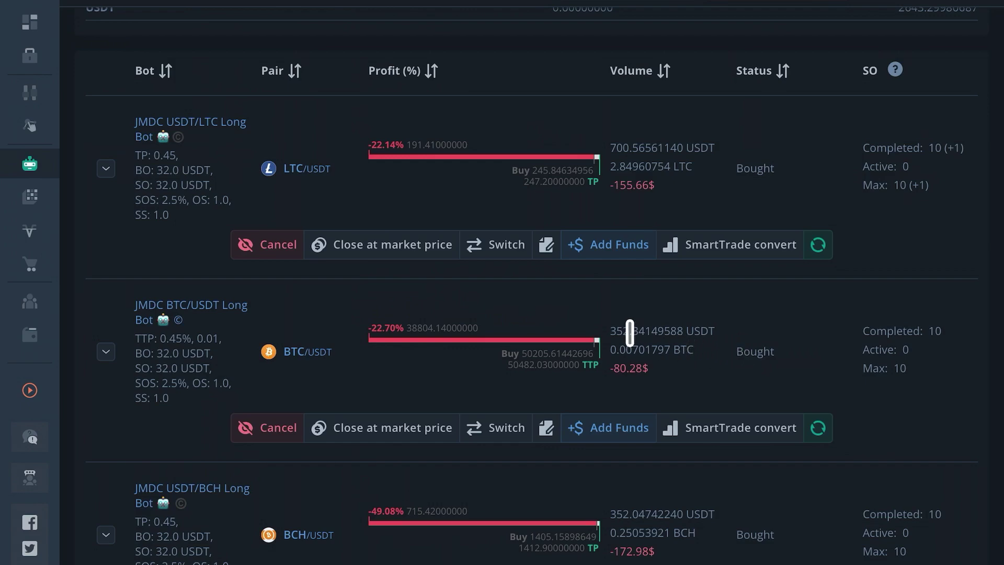
{"action": "left_click_drag", "start_coordinate": [615, 330], "coordinate": [699, 328]}
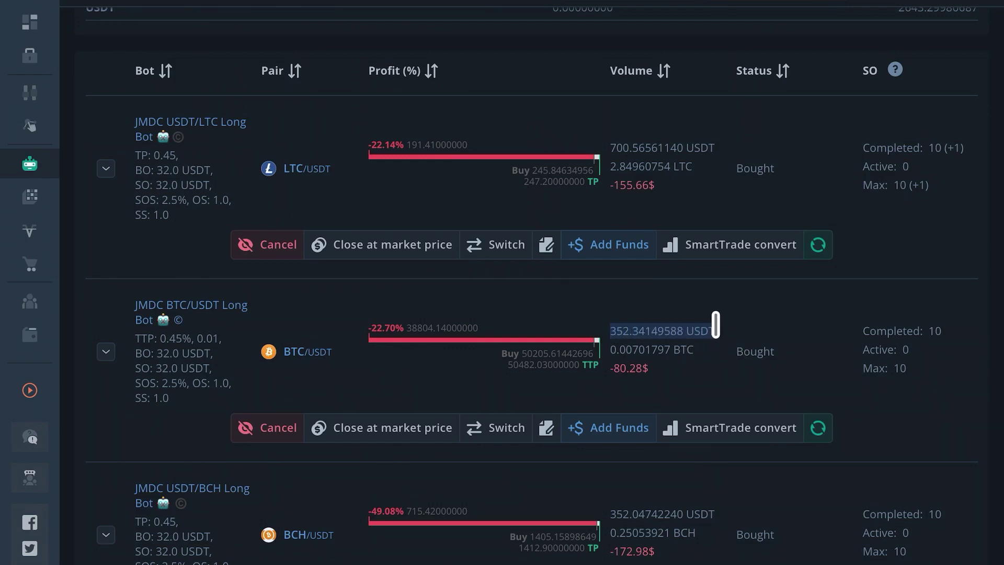
{"action": "left_click", "coordinate": [743, 335]}
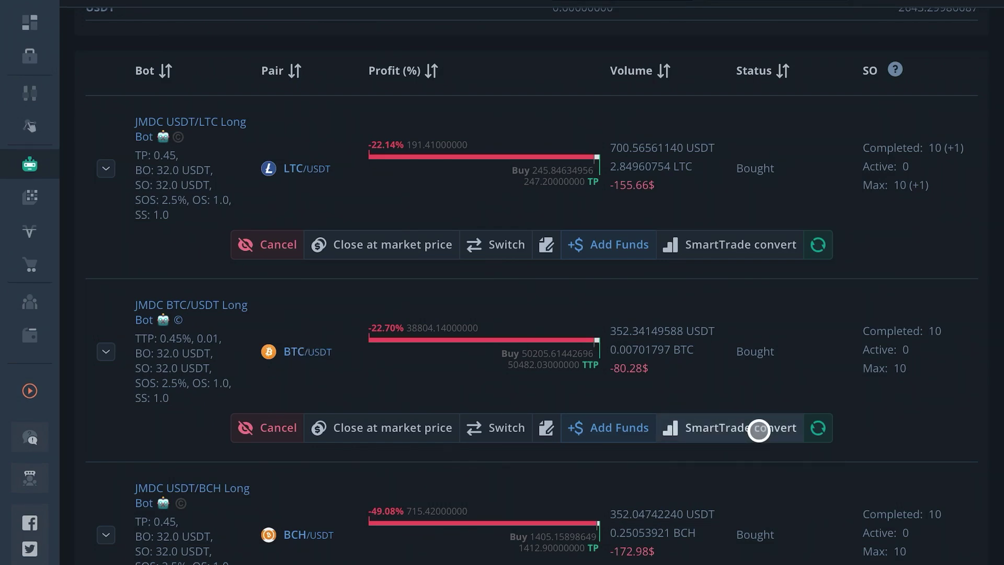
Convert the BTC/USDT bot deal to a SmartTrade, confirming the conversion and acknowledging the notice to review its details
{"action": "left_click", "coordinate": [758, 431]}
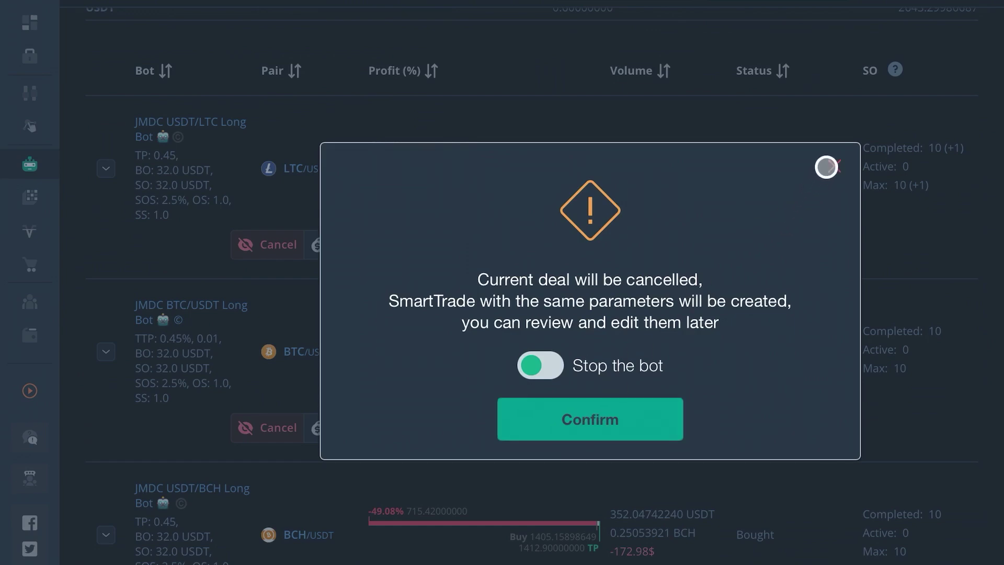
{"action": "left_click", "coordinate": [833, 166]}
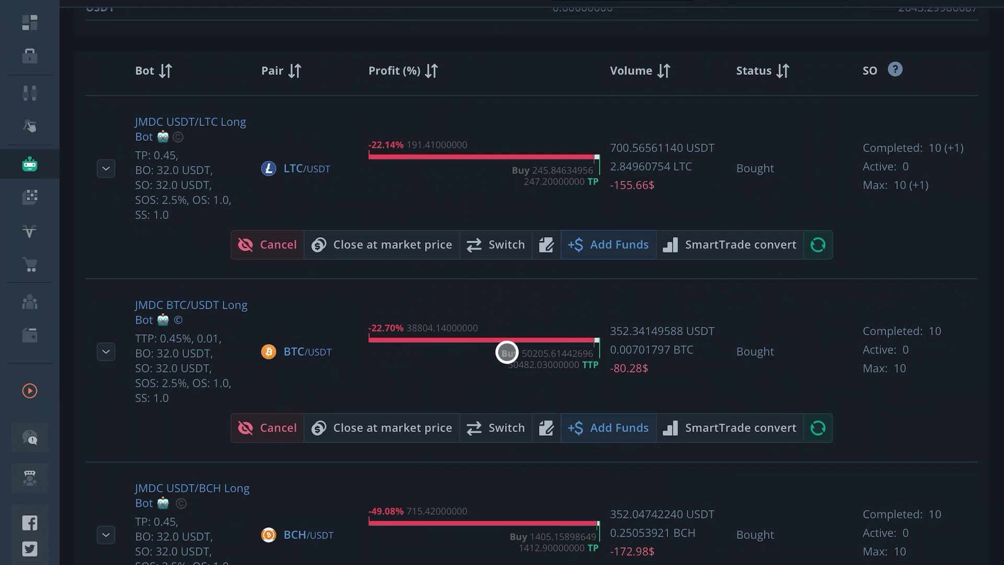
{"action": "left_click", "coordinate": [711, 427]}
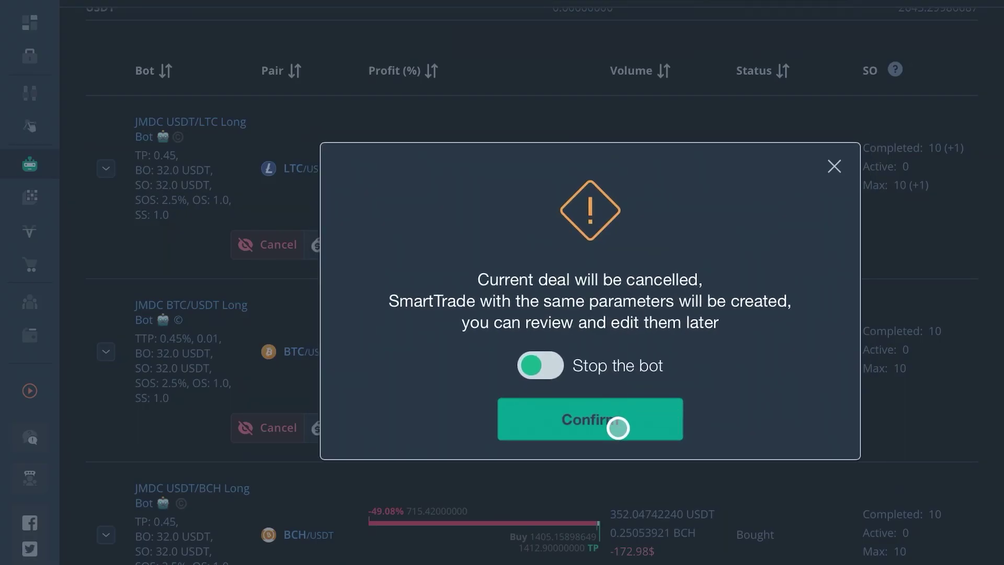
{"action": "left_click", "coordinate": [617, 425]}
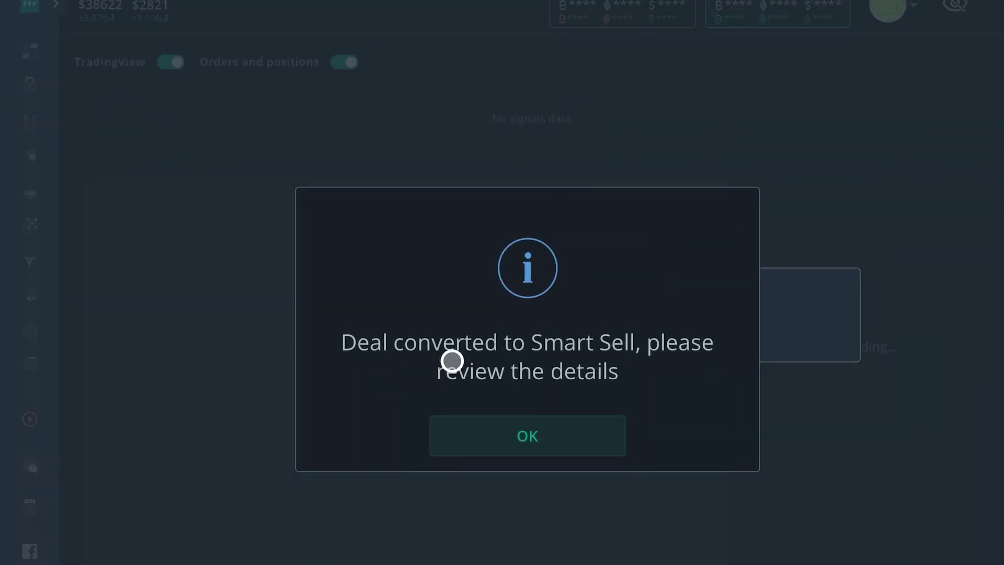
{"action": "left_click", "coordinate": [549, 425]}
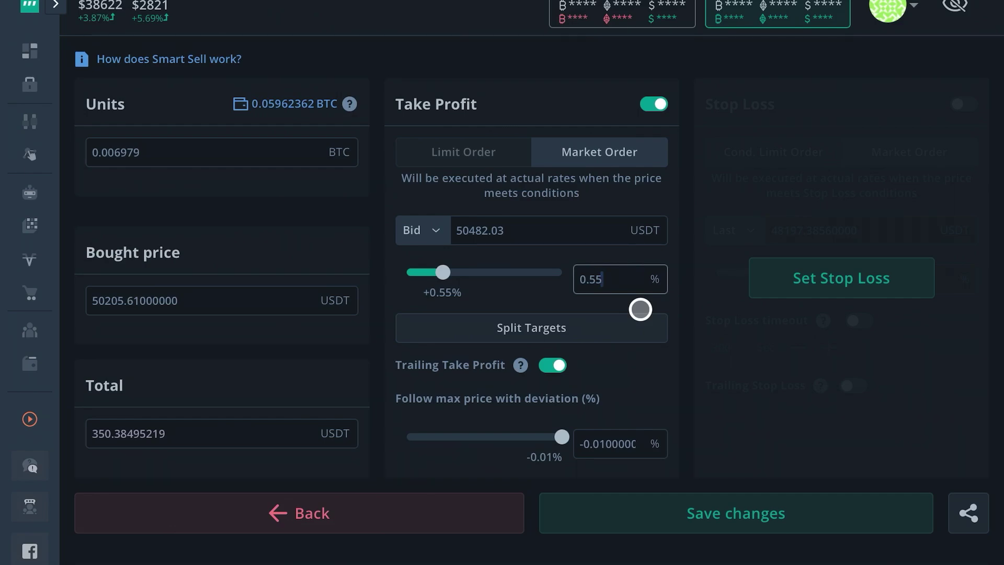
Try a take-profit target of 0.15% for the BTC Smart Sell and restore it to 0.55%
{"action": "key", "text": "BackSpace"}
{"action": "key", "text": "BackSpace"}
{"action": "key", "text": "BackSpace"}
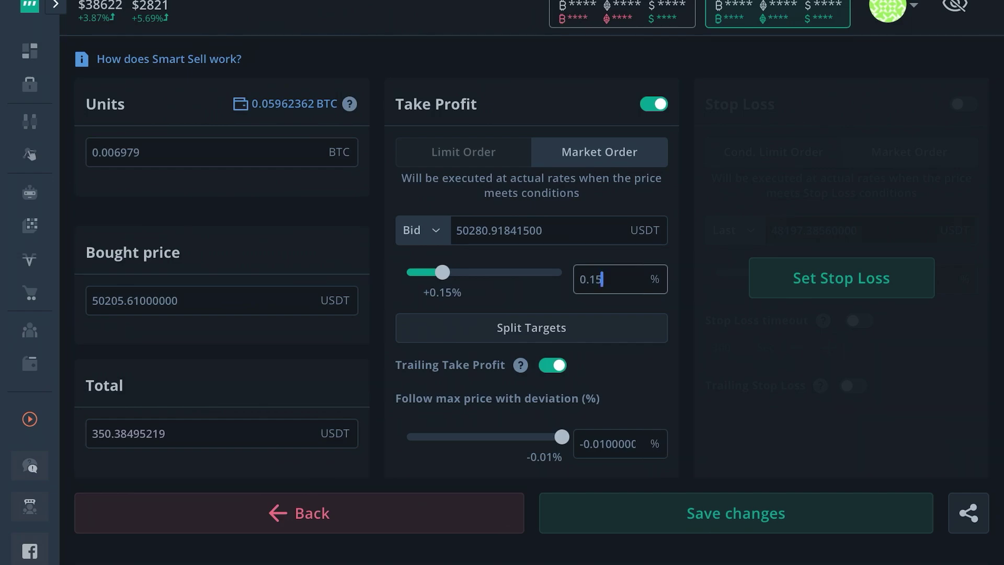
{"action": "type", "text": ".55"}
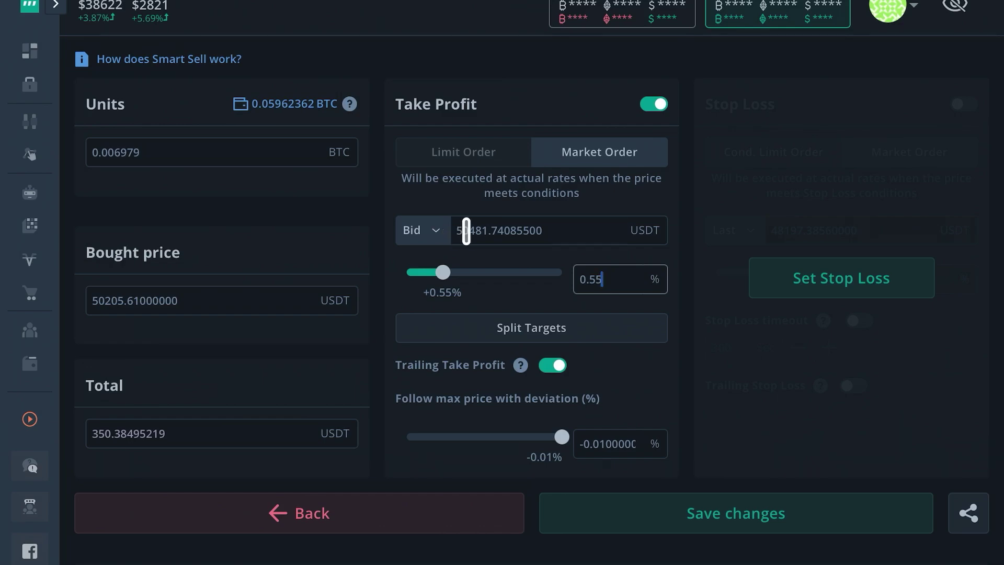
Set the BTC Smart Sell's take-profit target to 0.15% and disable trailing take profit
{"action": "key", "text": "BackSpace"}
{"action": "key", "text": "BackSpace"}
{"action": "key", "text": "BackSpace"}
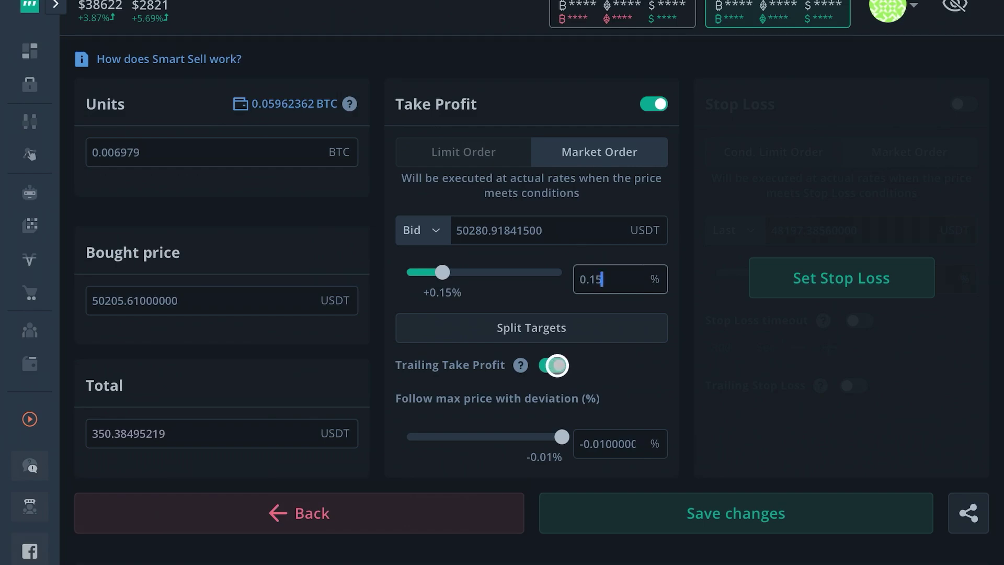
{"action": "left_click", "coordinate": [555, 365]}
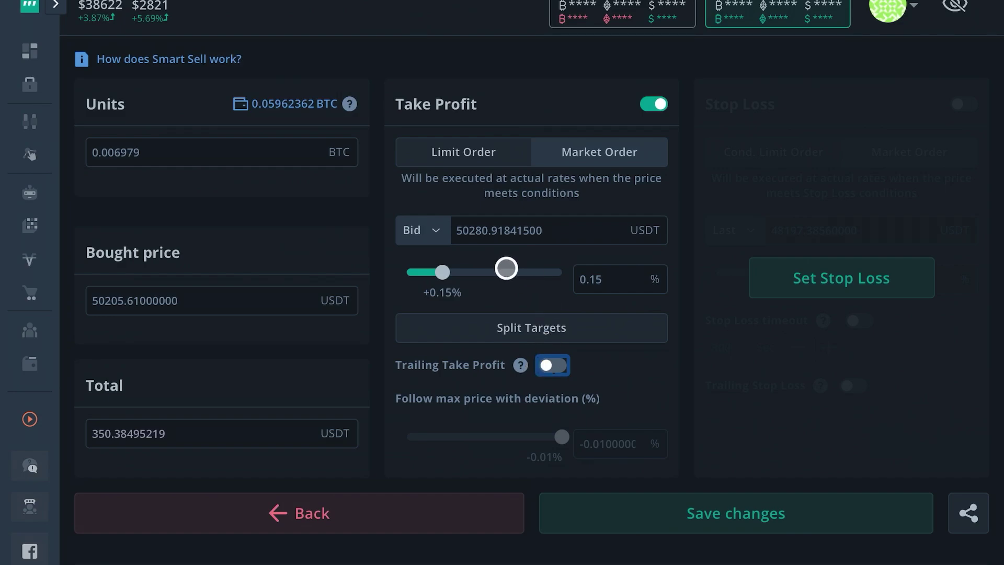
Make the BTC Smart Sell's take profit a limit order and save the changes
{"action": "left_click", "coordinate": [497, 156]}
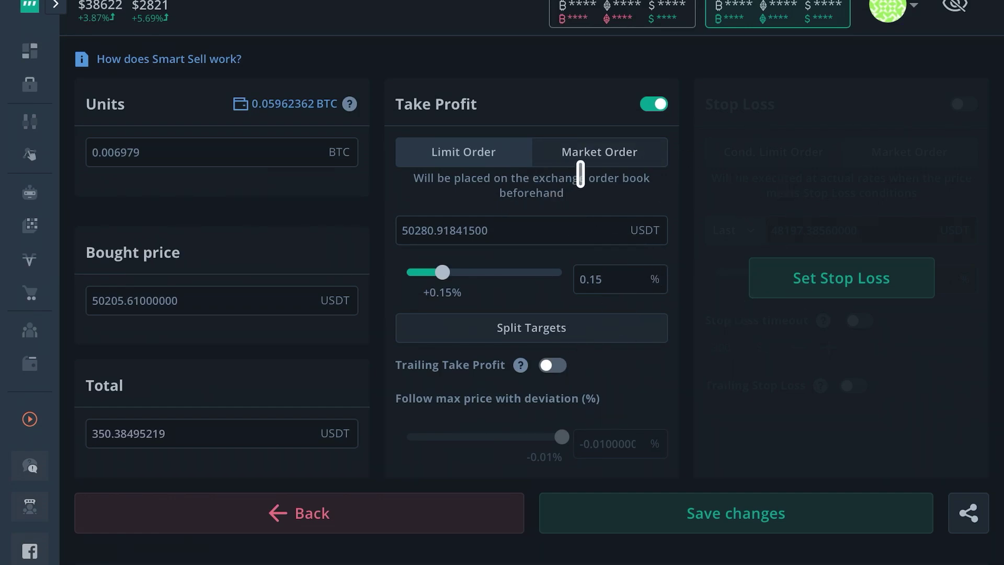
{"action": "left_click", "coordinate": [584, 152]}
{"action": "left_click", "coordinate": [486, 152]}
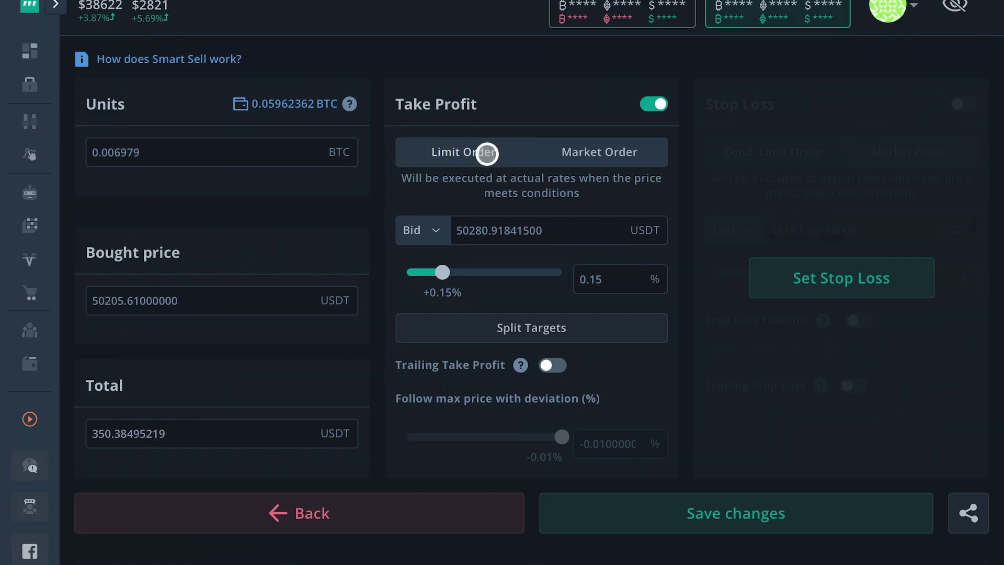
{"action": "left_click", "coordinate": [486, 153]}
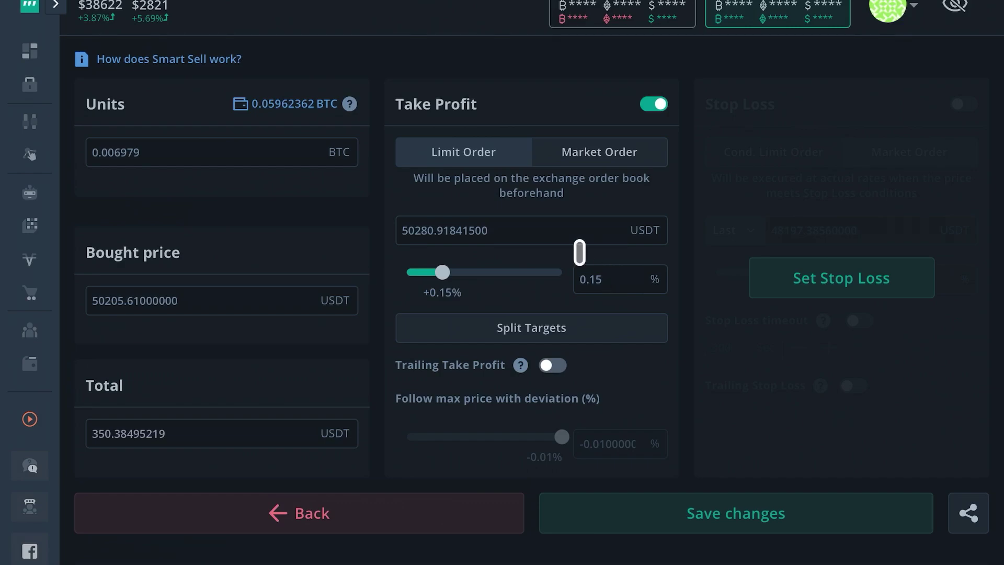
{"action": "left_click", "coordinate": [686, 512]}
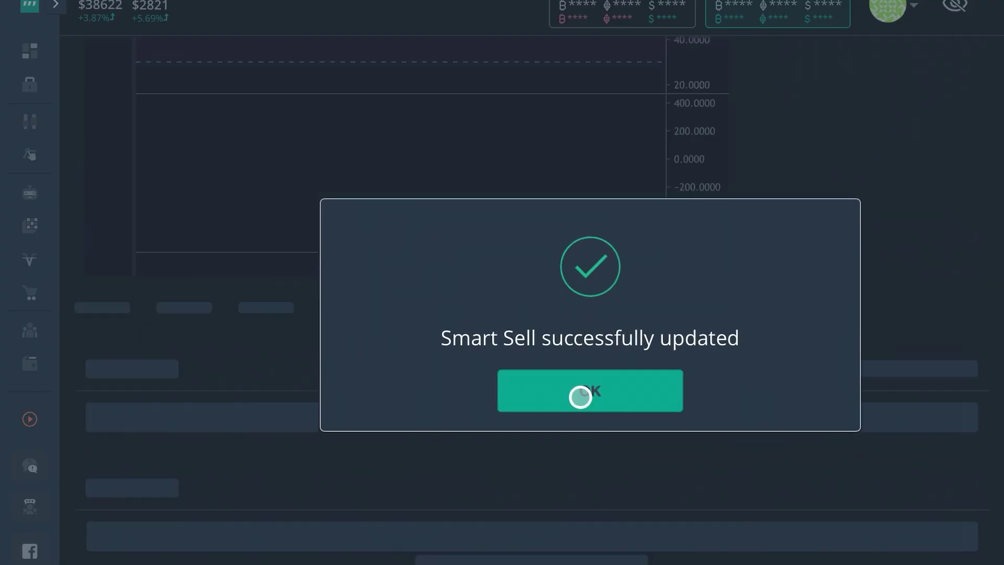
{"action": "left_click", "coordinate": [581, 397]}
Examine the active BTC/USDT SmartTrade's volume, buy price, take-profit target and profit/loss, and look over the trading chart
{"action": "scroll", "coordinate": [587, 397], "scroll_direction": "down", "scroll_amount": 1}
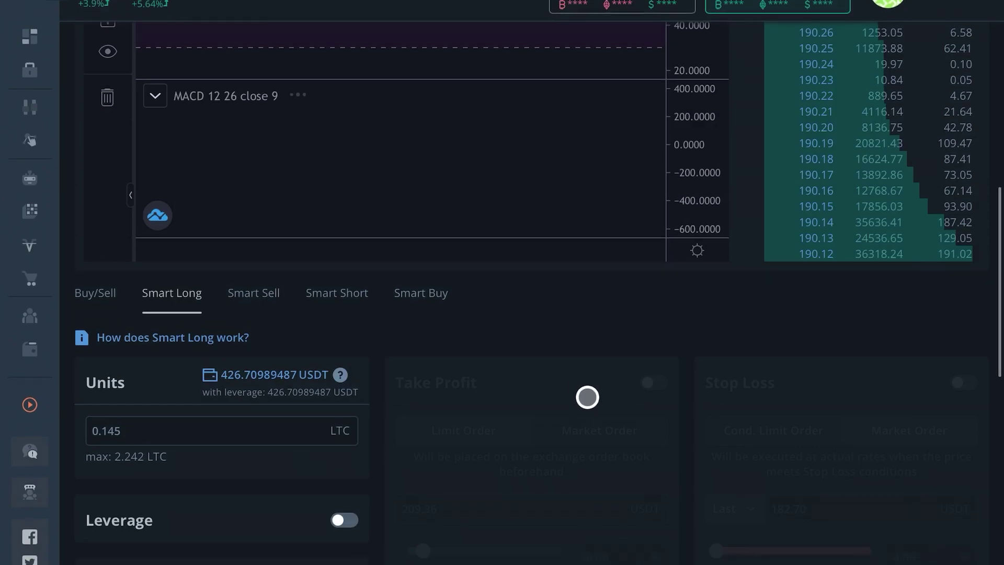
{"action": "scroll", "coordinate": [588, 397], "scroll_direction": "down", "scroll_amount": 15}
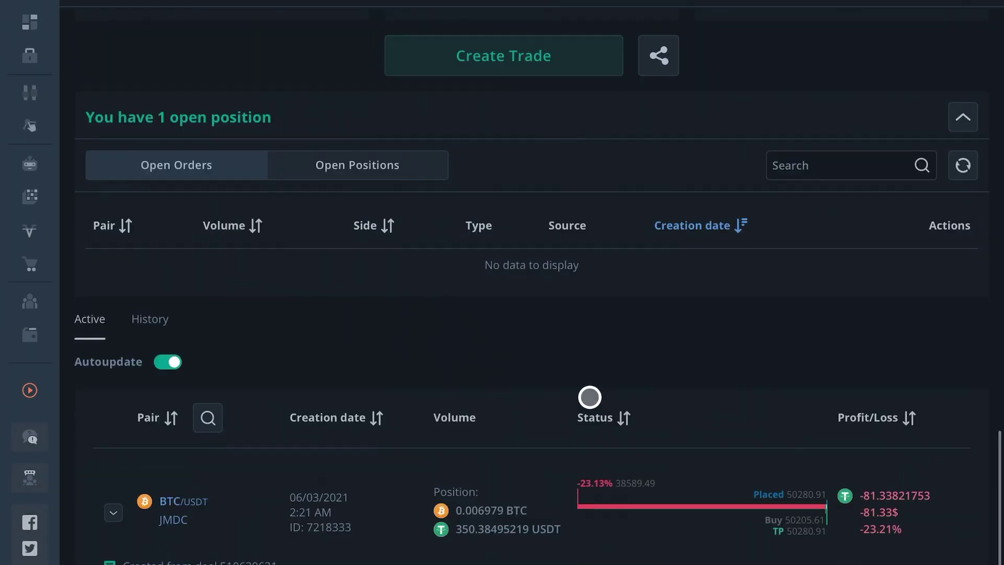
{"action": "scroll", "coordinate": [589, 397], "scroll_direction": "down", "scroll_amount": 3}
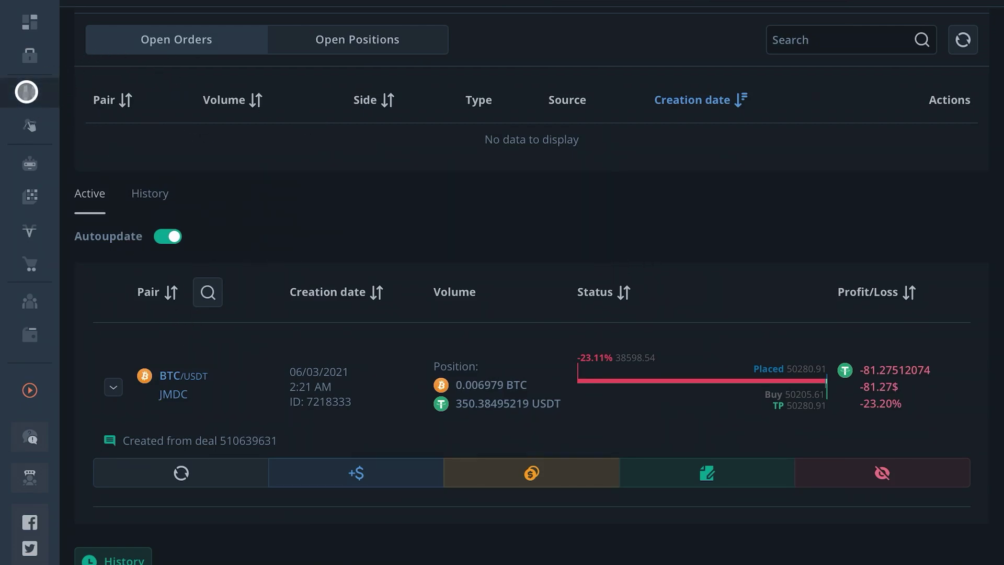
{"action": "scroll", "coordinate": [461, 199], "scroll_direction": "up", "scroll_amount": 8}
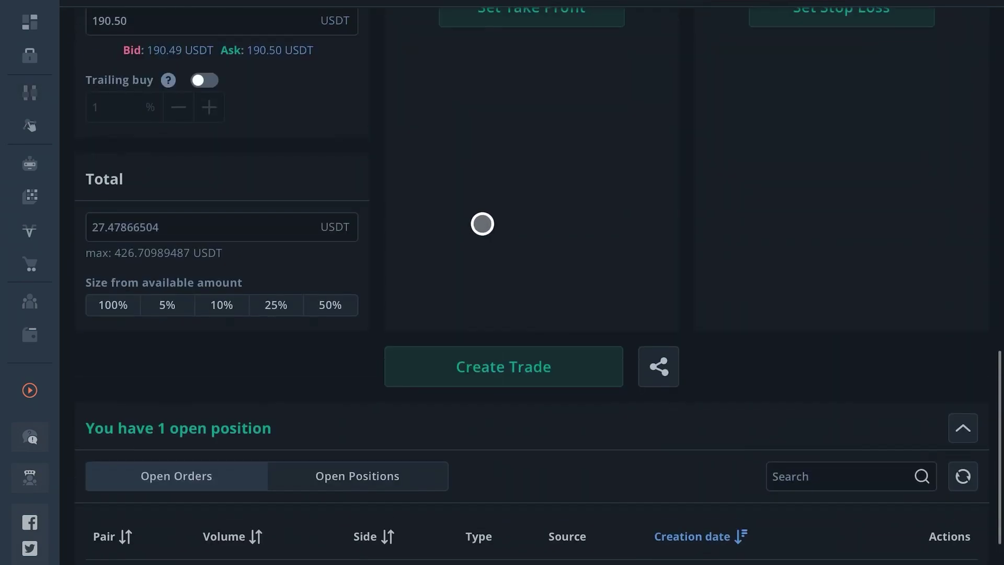
{"action": "scroll", "coordinate": [482, 223], "scroll_direction": "up", "scroll_amount": 10}
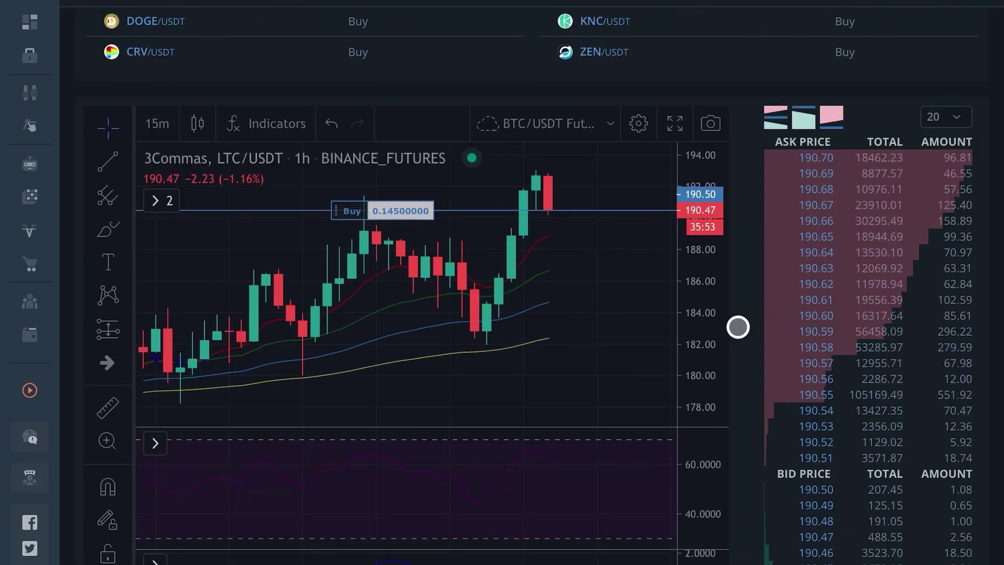
{"action": "scroll", "coordinate": [675, 302], "scroll_direction": "down", "scroll_amount": 1}
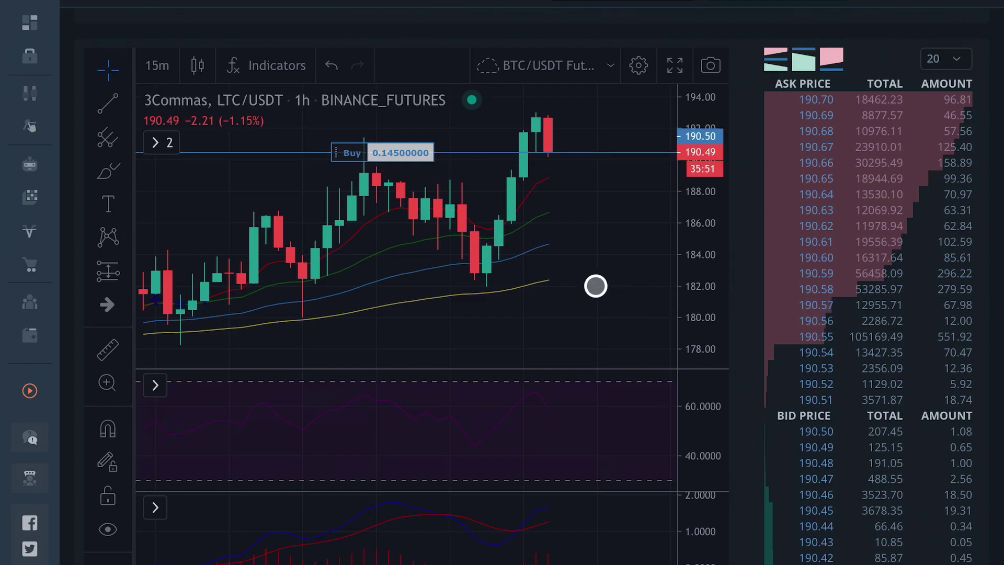
{"action": "scroll", "coordinate": [575, 274], "scroll_direction": "down", "scroll_amount": 9}
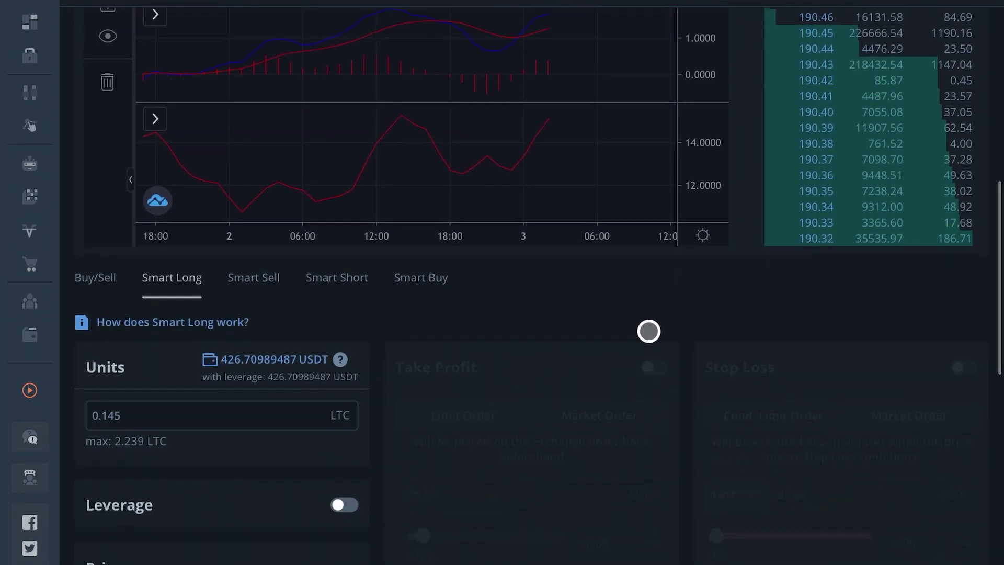
{"action": "scroll", "coordinate": [649, 331], "scroll_direction": "down", "scroll_amount": 15}
{"action": "scroll", "coordinate": [588, 349], "scroll_direction": "up", "scroll_amount": 3}
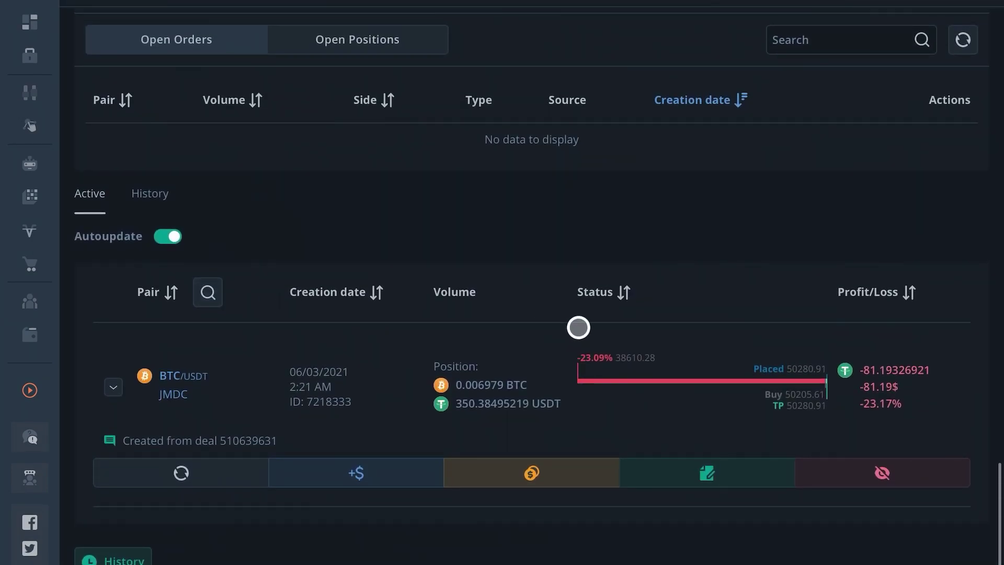